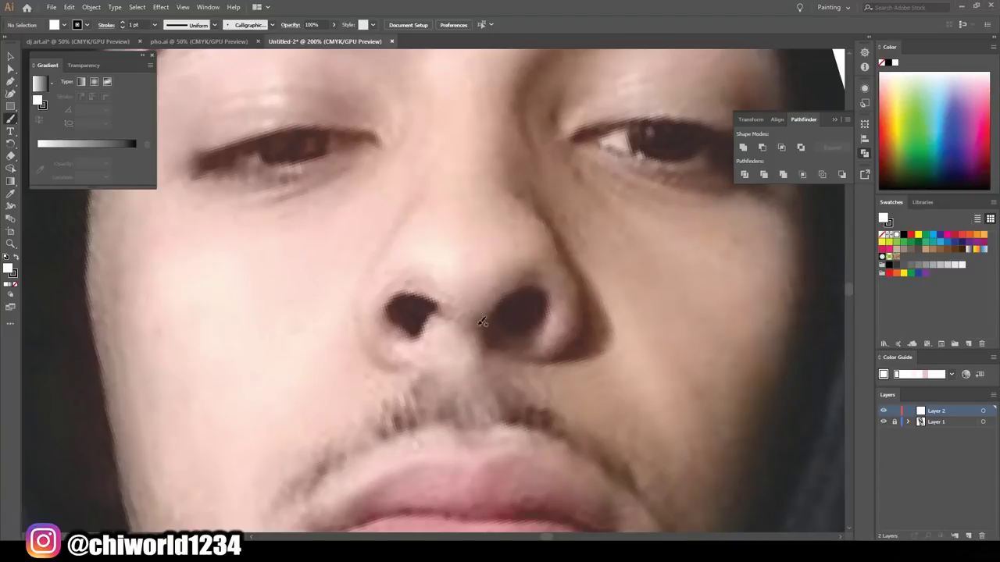
- Outline both nostrils and redraw the left side of the nose in black
mouse_move(483, 322)
mouse_down()
mouse_move(546, 309)
mouse_move(483, 321)
mouse_move(440, 311)
mouse_up()
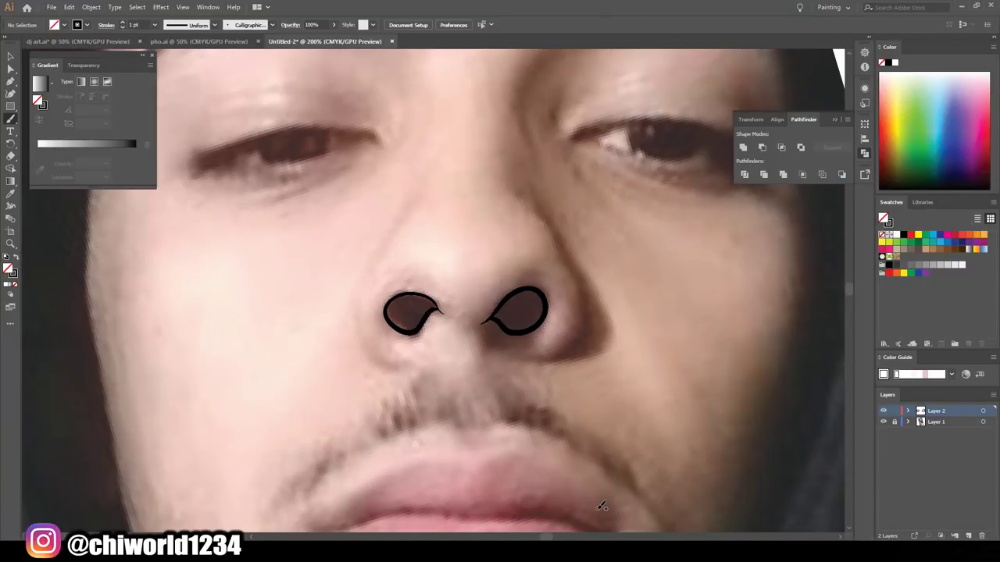
drag(368, 368, 383, 253)
key(ctrl+z)
drag(413, 200, 357, 323)
key(ctrl+z)
mouse_move(414, 360)
mouse_down()
mouse_move(438, 422)
mouse_move(401, 321)
mouse_move(433, 268)
mouse_up()
scroll(413, 282, down, 3)
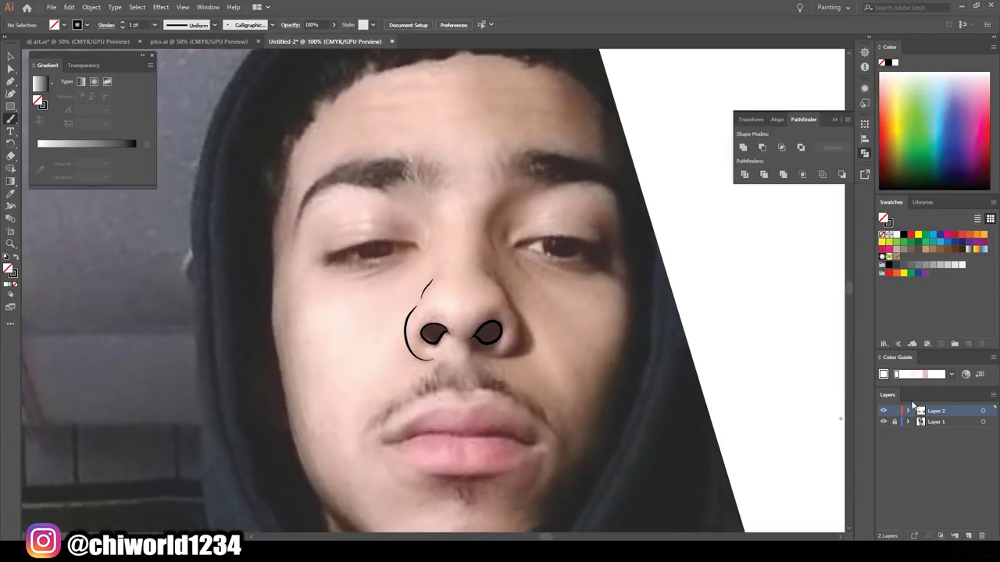
scroll(410, 312, up, 5)
- Trace the right side of the nose and the nose bridge line near the eye
drag(610, 410, 617, 205)
scroll(539, 138, up, 1)
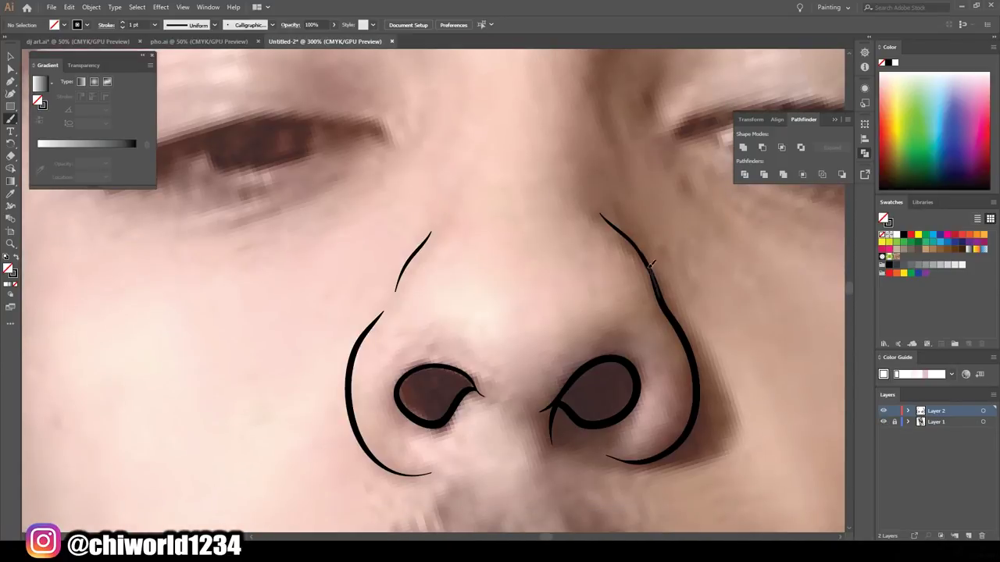
scroll(675, 268, down, 3)
scroll(676, 267, up, 3)
drag(561, 301, 587, 184)
scroll(605, 171, down, 3)
scroll(469, 352, up, 2)
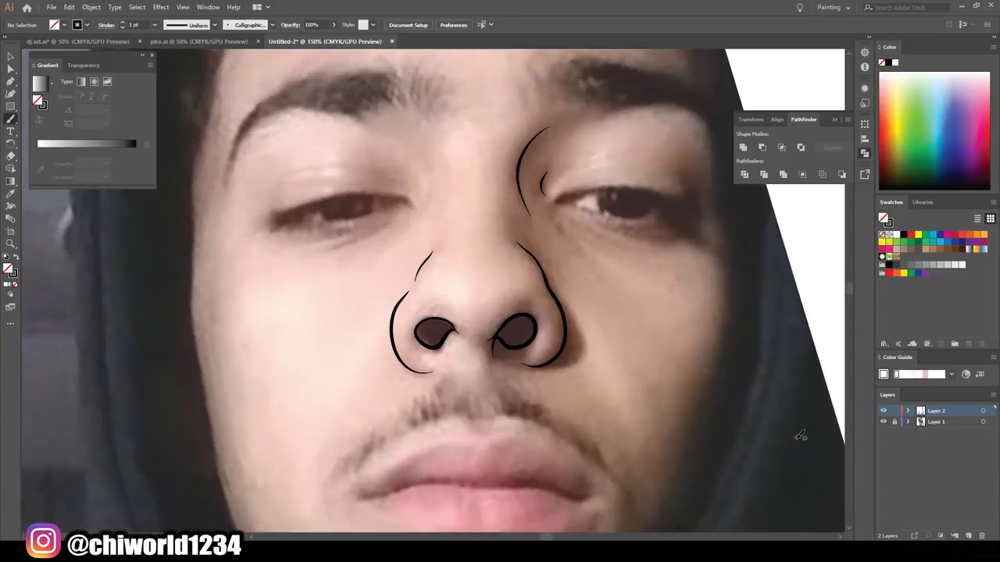
- Outline the lips: the line where they meet, the lower lip and the upper lip
drag(624, 428, 373, 426)
scroll(374, 425, up, 1)
drag(326, 371, 656, 375)
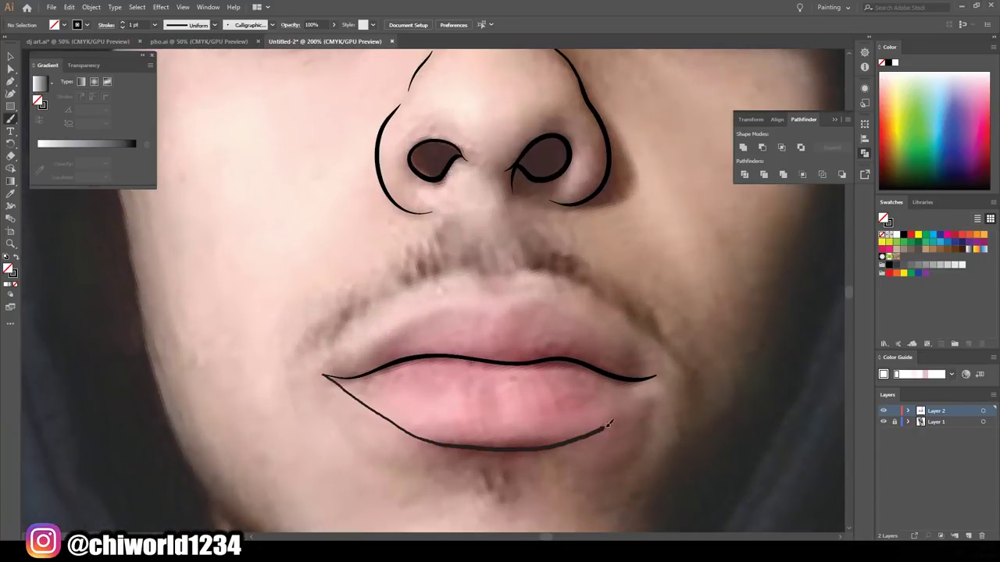
scroll(656, 375, down, 3)
scroll(656, 374, up, 3)
mouse_move(320, 371)
mouse_down()
mouse_move(461, 293)
mouse_move(656, 375)
mouse_up()
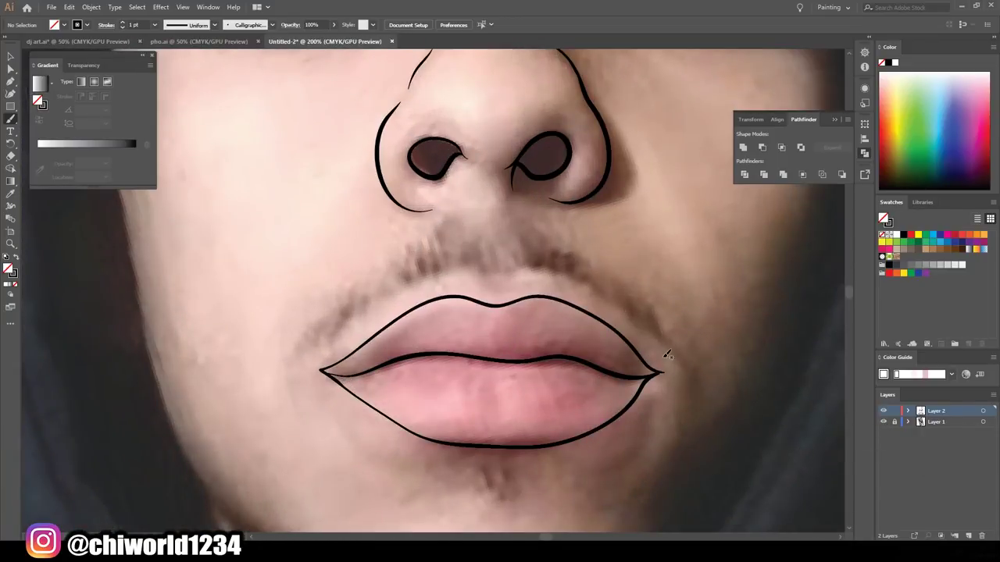
scroll(656, 375, down, 3)
scroll(724, 184, up, 2)
- Ink eyelid lines over both eyes and trace the face contour along both cheeks
drag(556, 248, 697, 267)
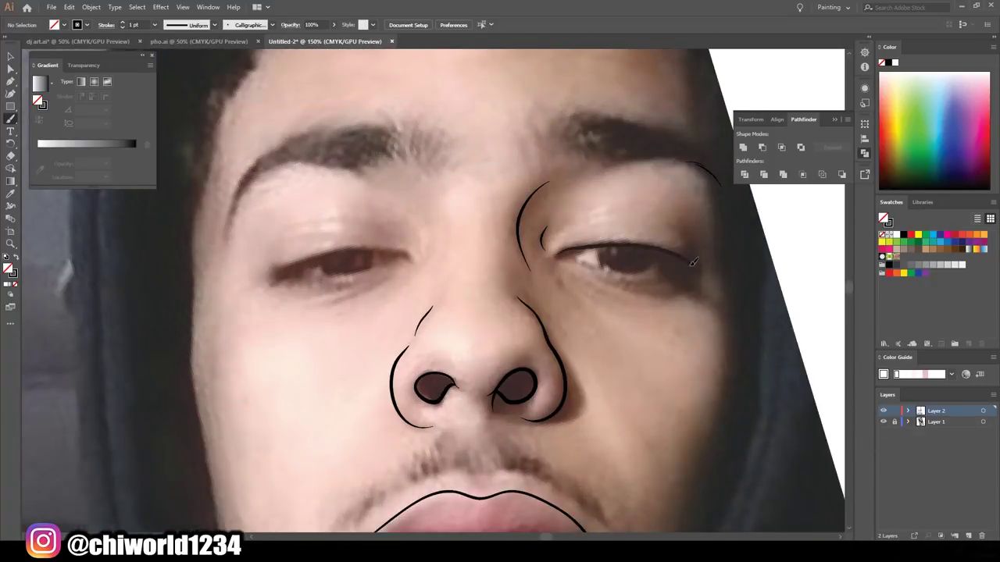
drag(272, 273, 408, 251)
scroll(414, 258, down, 3)
scroll(363, 432, up, 1)
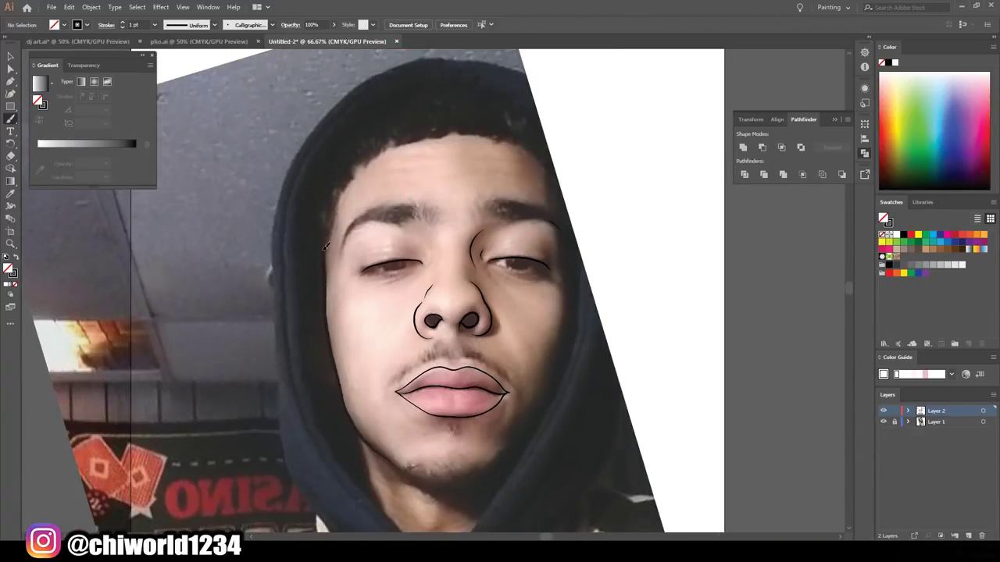
drag(326, 247, 465, 485)
scroll(466, 486, down, 1)
drag(575, 144, 582, 273)
- Paint solid black lashed eyes on the left and right with the Blob Brush
scroll(581, 273, down, 1)
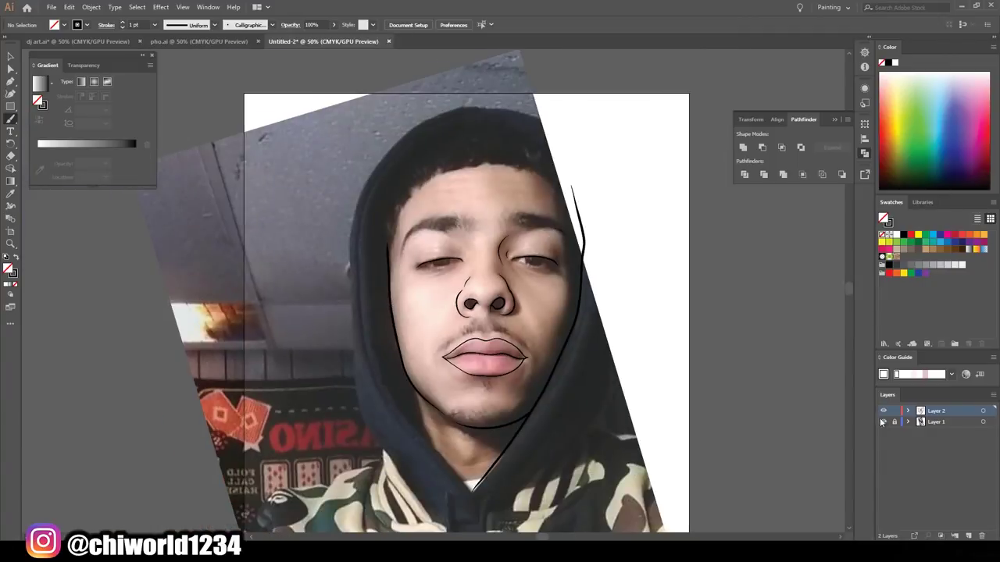
scroll(437, 264, up, 2)
scroll(437, 264, up, 3)
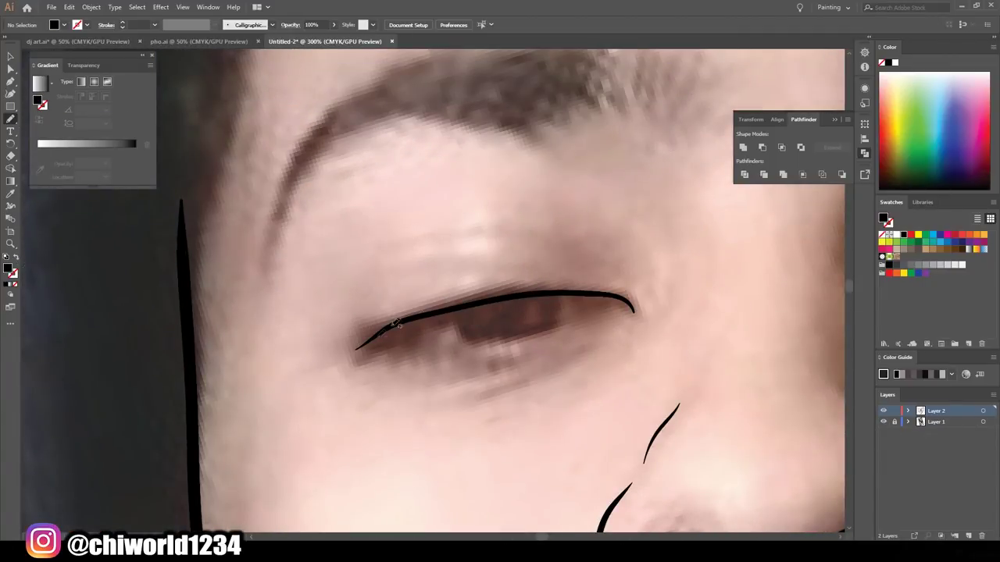
drag(348, 356, 346, 357)
scroll(346, 357, down, 3)
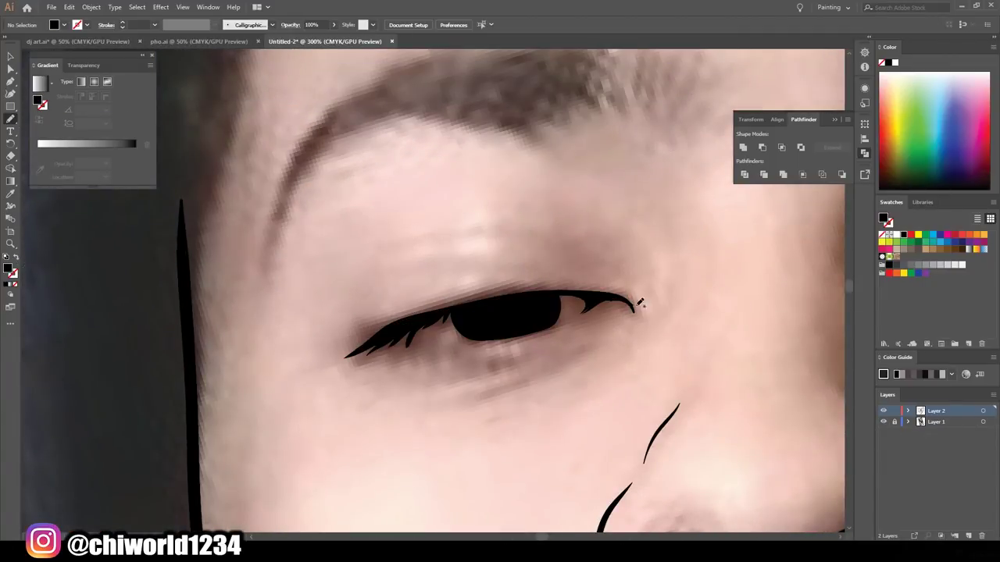
scroll(448, 292, up, 3)
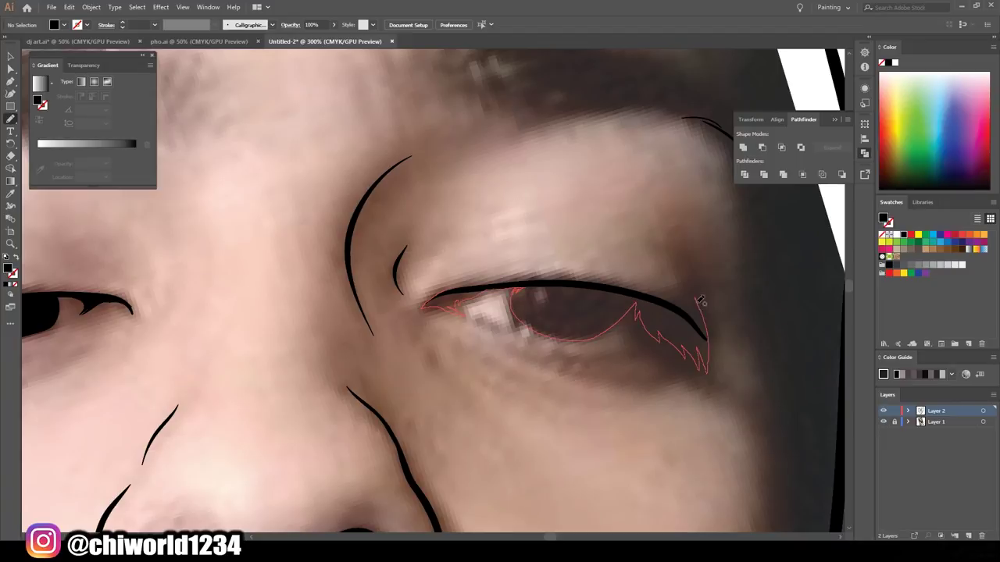
drag(456, 289, 456, 289)
scroll(456, 290, down, 3)
scroll(734, 419, up, 3)
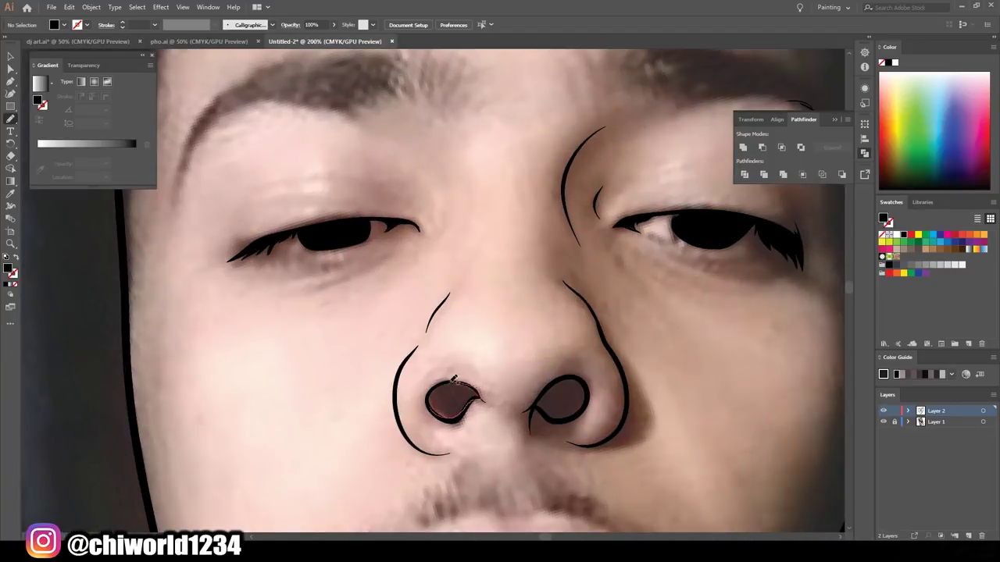
- Fill both nostrils solid black
drag(453, 381, 453, 382)
drag(556, 390, 560, 406)
scroll(527, 471, down, 1)
scroll(526, 471, up, 3)
- Paint thick, bushy black eyebrows over the left and right eyes
drag(279, 379, 391, 317)
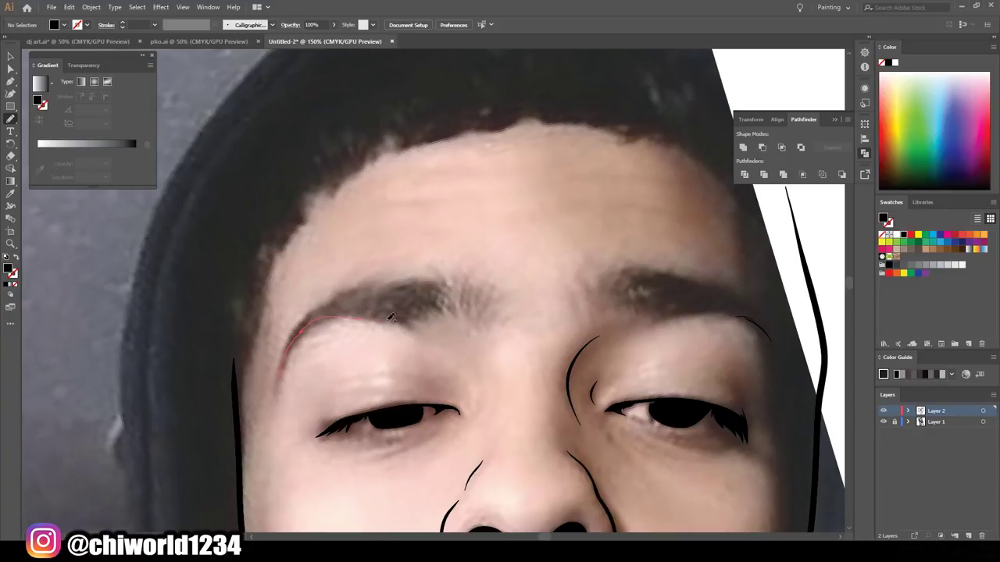
drag(286, 355, 286, 356)
scroll(285, 356, down, 3)
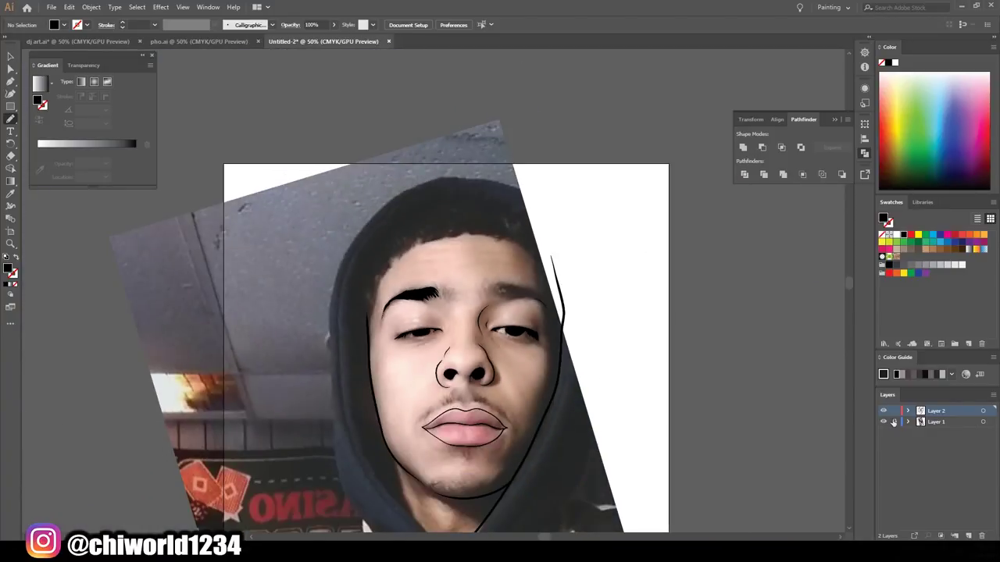
scroll(771, 328, up, 3)
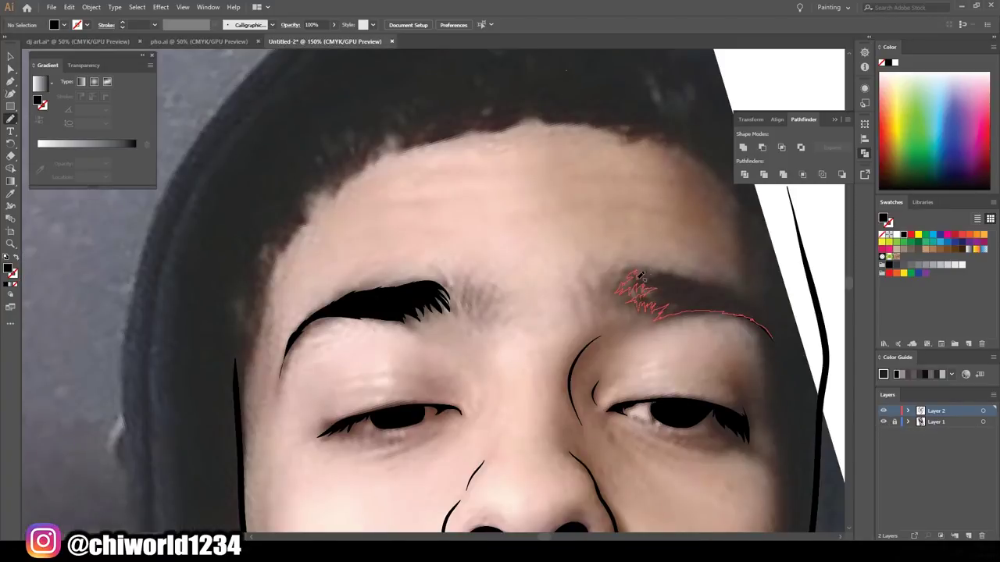
drag(771, 311, 771, 312)
scroll(726, 398, down, 3)
scroll(726, 399, up, 2)
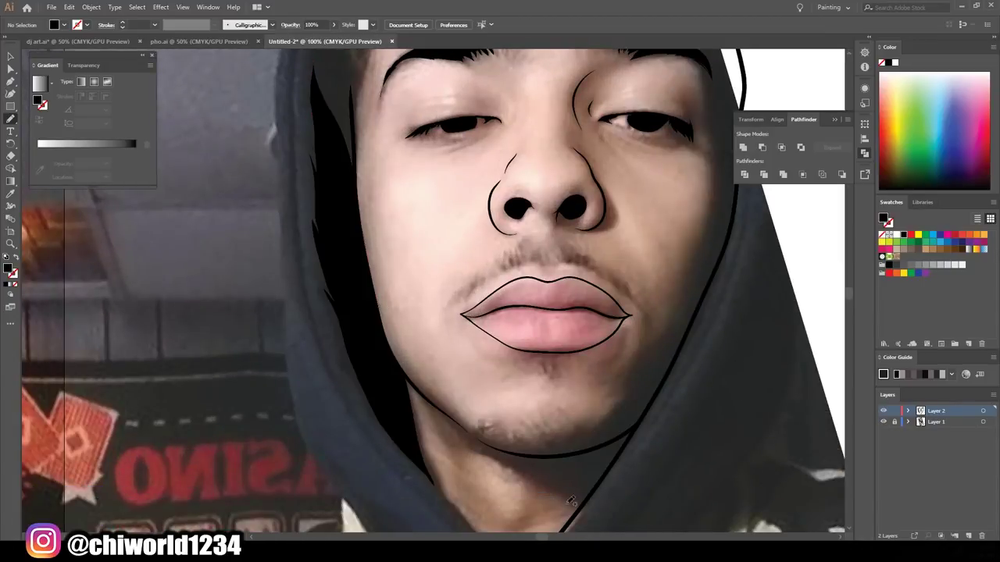
scroll(364, 217, down, 3)
scroll(313, 420, up, 3)
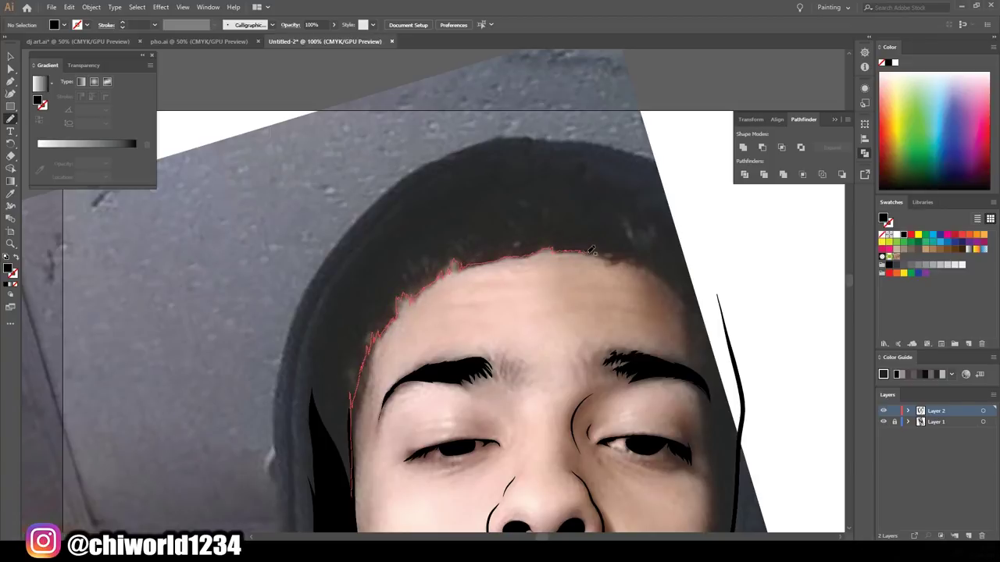
- Paint the black hairline mass and a hood-edge stroke beside the right cheek
drag(698, 295, 324, 391)
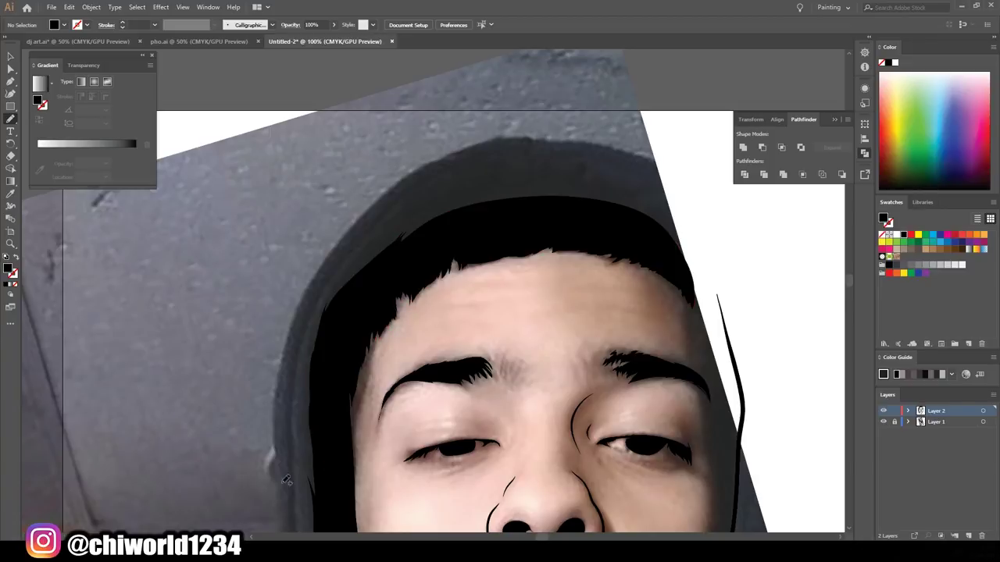
scroll(765, 414, down, 3)
scroll(765, 414, up, 3)
scroll(765, 414, up, 3)
drag(681, 447, 579, 111)
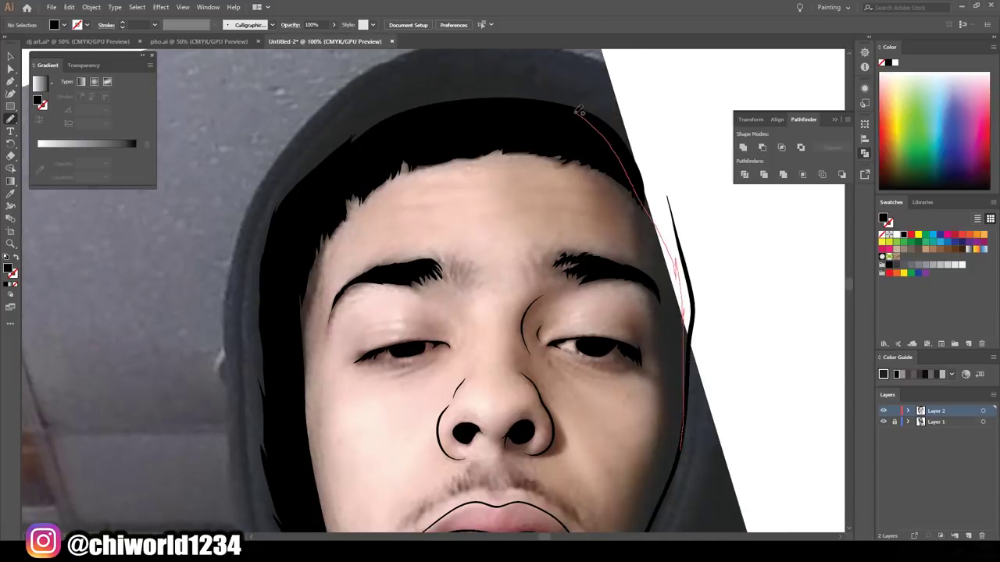
scroll(690, 406, down, 3)
scroll(599, 458, up, 4)
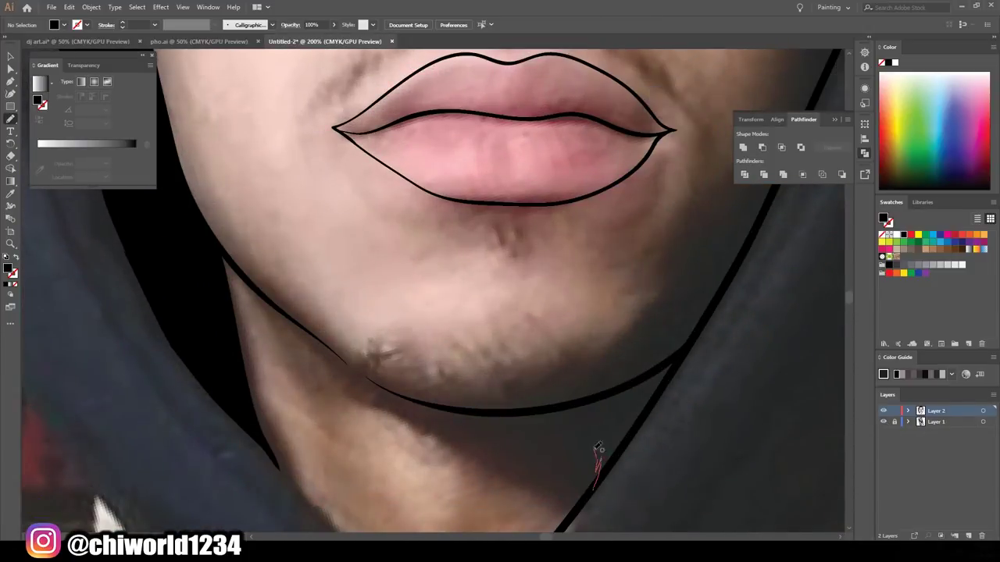
- Draw the jawline stroke below the chin and a line along the chin's right edge
drag(597, 468, 687, 349)
scroll(687, 349, down, 5)
scroll(645, 493, up, 4)
drag(487, 504, 561, 435)
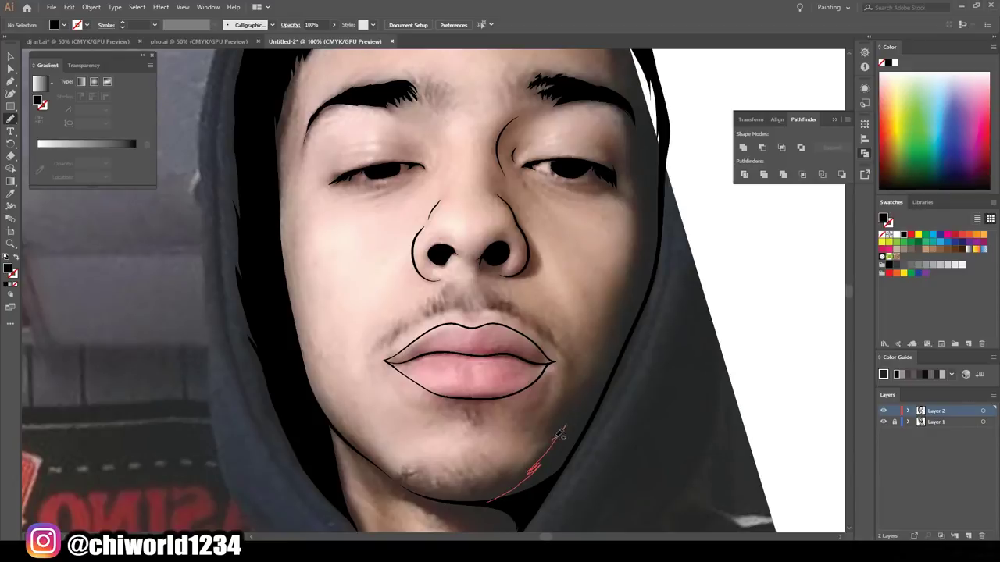
drag(656, 282, 657, 272)
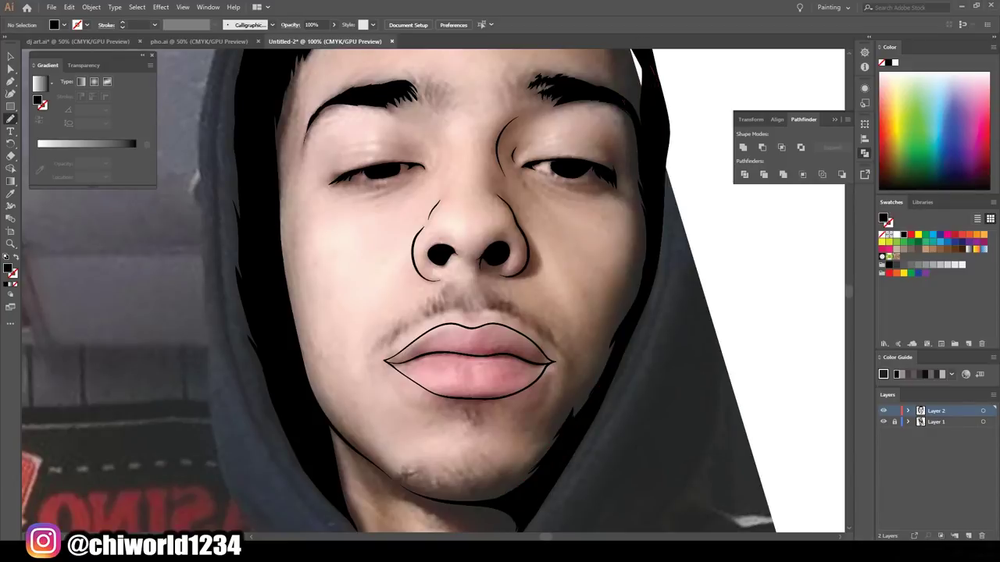
scroll(657, 272, down, 5)
scroll(703, 375, up, 4)
- Draw the V-shaped neck line along the hood edge
scroll(734, 441, up, 2)
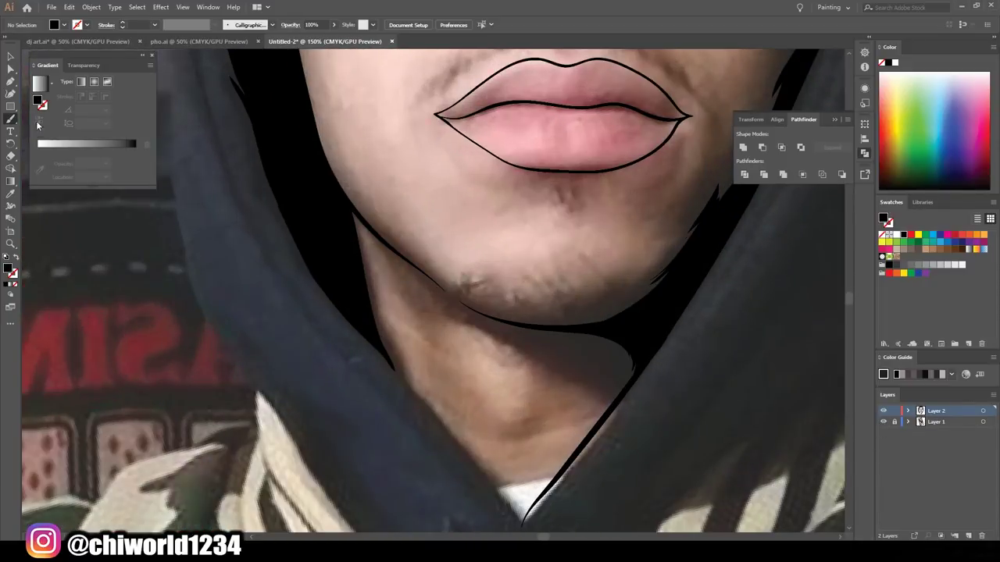
scroll(546, 351, down, 1)
drag(633, 324, 426, 358)
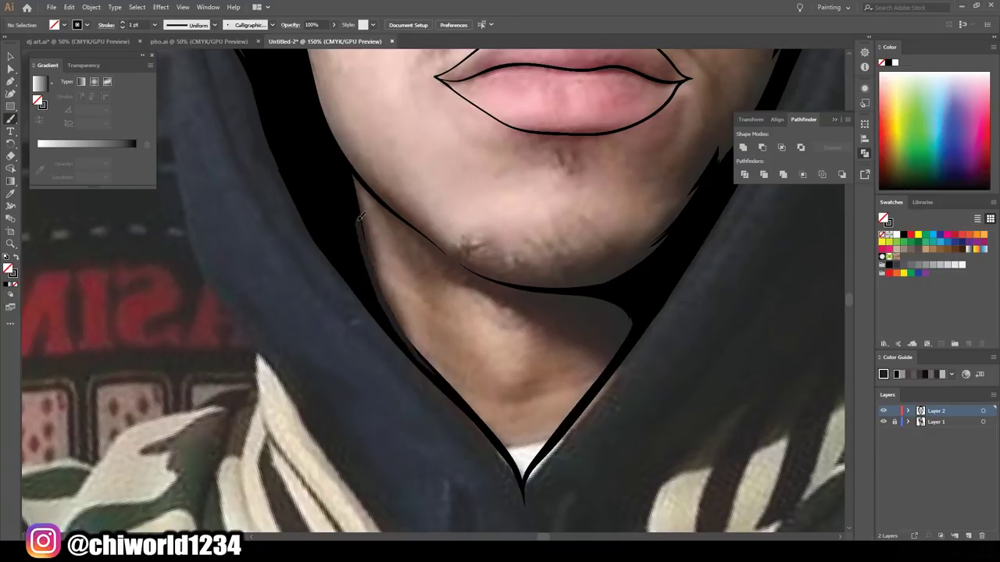
scroll(426, 357, down, 5)
scroll(511, 321, up, 4)
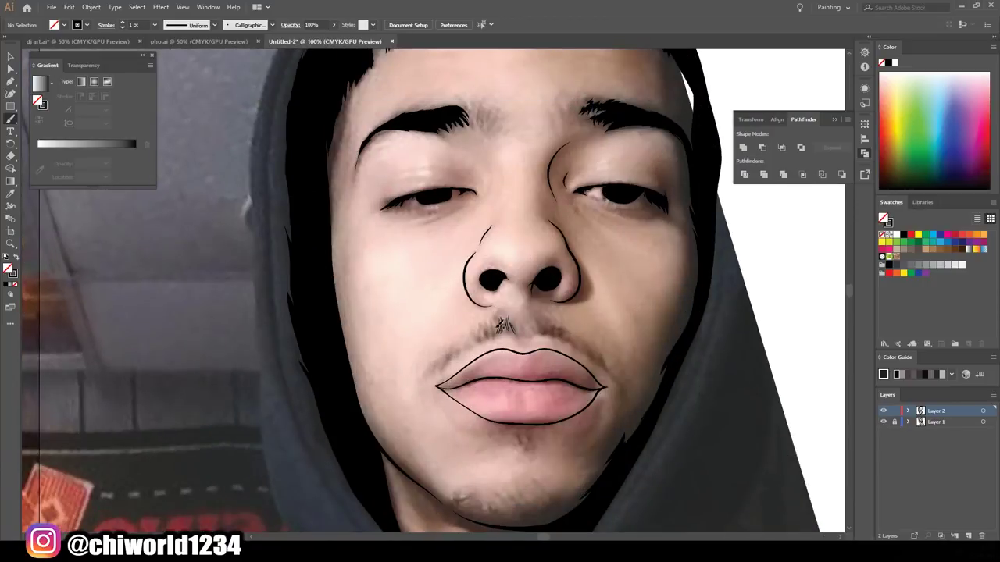
- Brush fine black mustache hairs above the upper lip, previewing by toggling Layer 1
scroll(731, 486, down, 4)
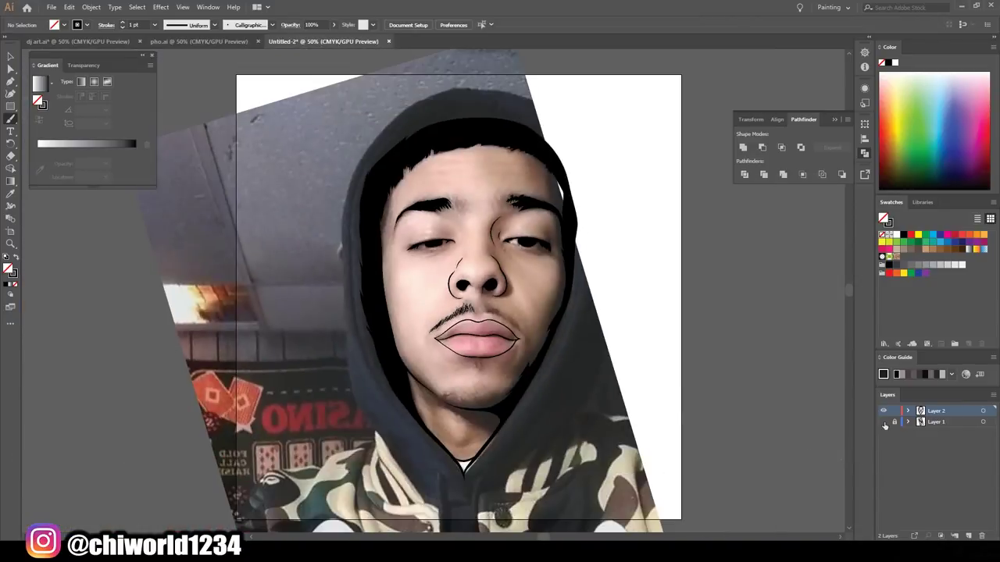
scroll(698, 403, up, 5)
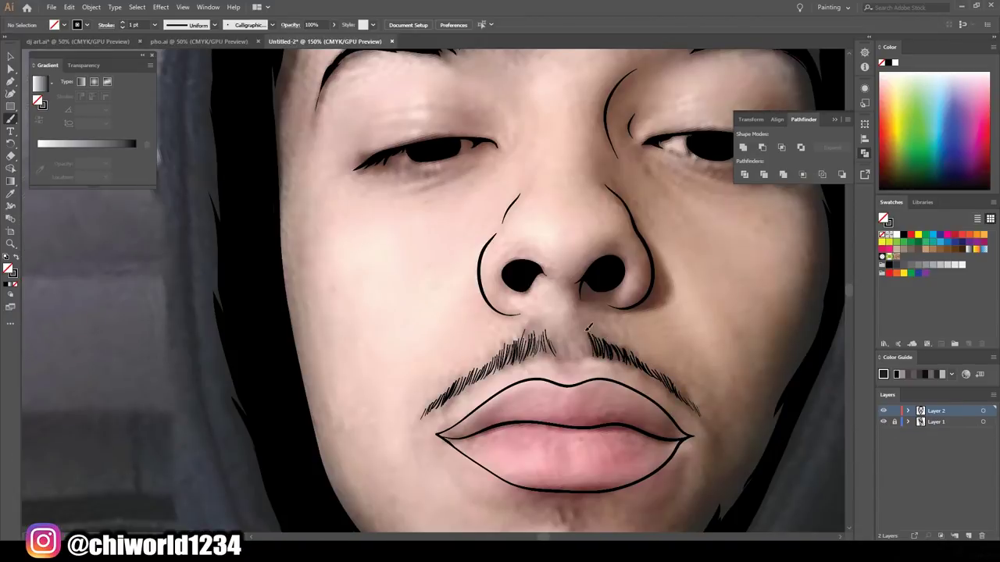
scroll(492, 515, down, 5)
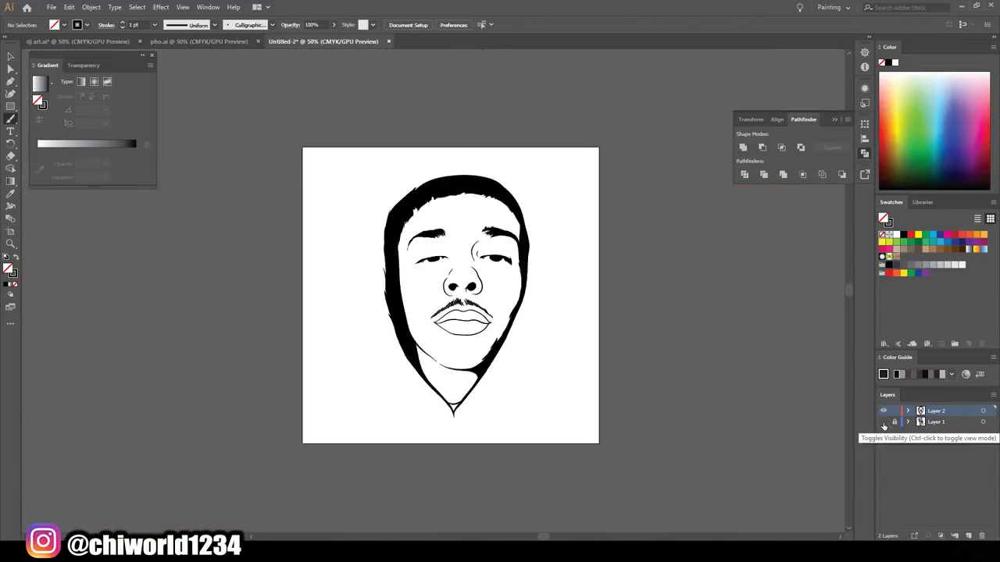
scroll(833, 336, up, 4)
scroll(833, 335, up, 5)
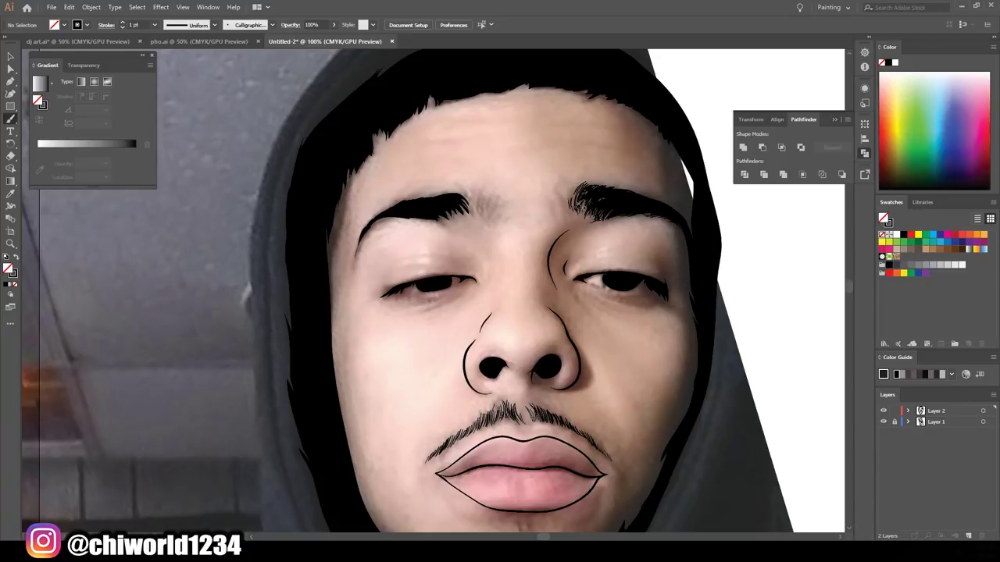
- Stroke thin 0.25 pt lid and crease lines under the left eye
scroll(516, 230, down, 3)
scroll(516, 231, up, 5)
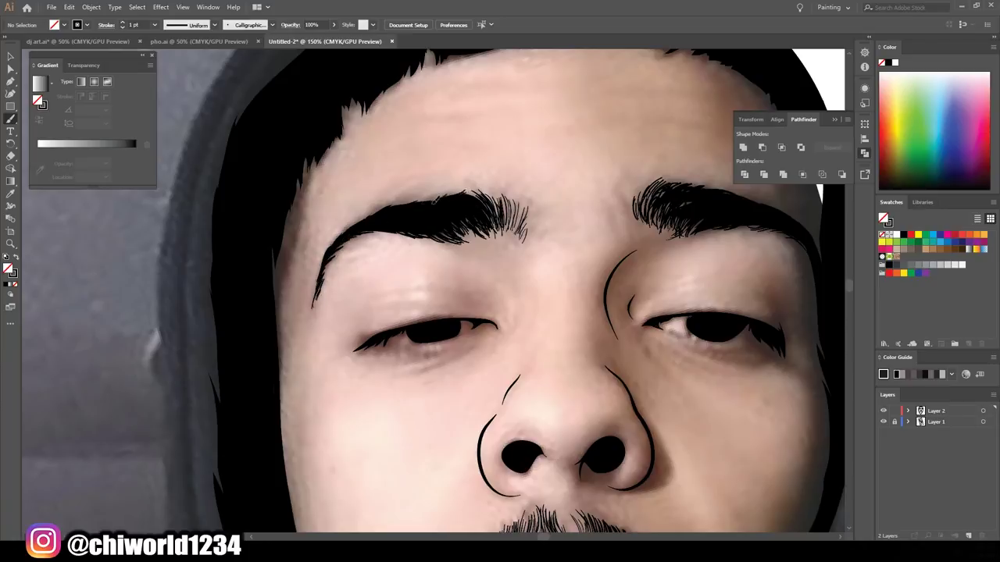
scroll(701, 470, down, 4)
scroll(799, 420, up, 3)
scroll(799, 421, up, 3)
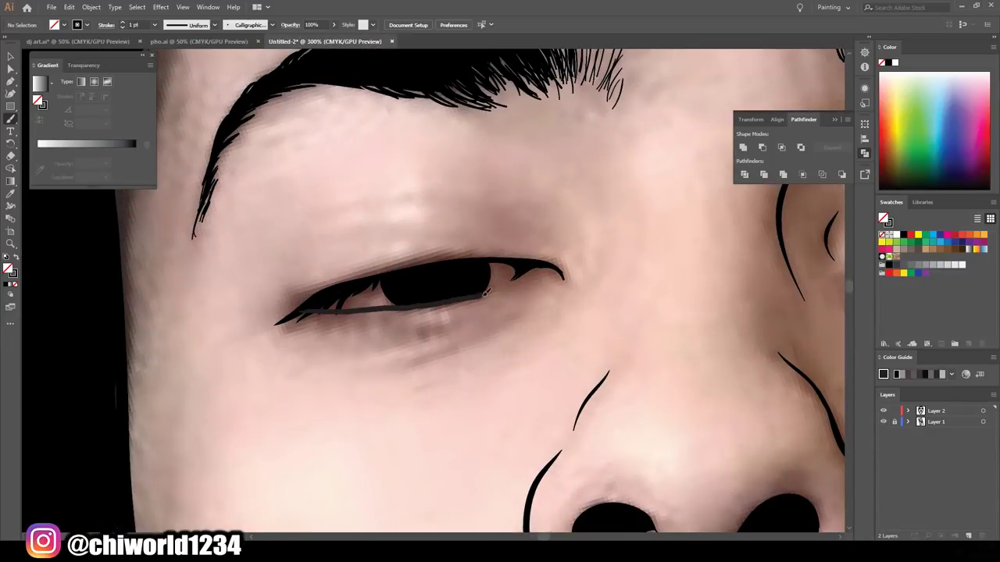
scroll(601, 320, down, 1)
scroll(600, 320, up, 1)
- Hide the photo on Layer 1 to check the line art
scroll(602, 321, down, 4)
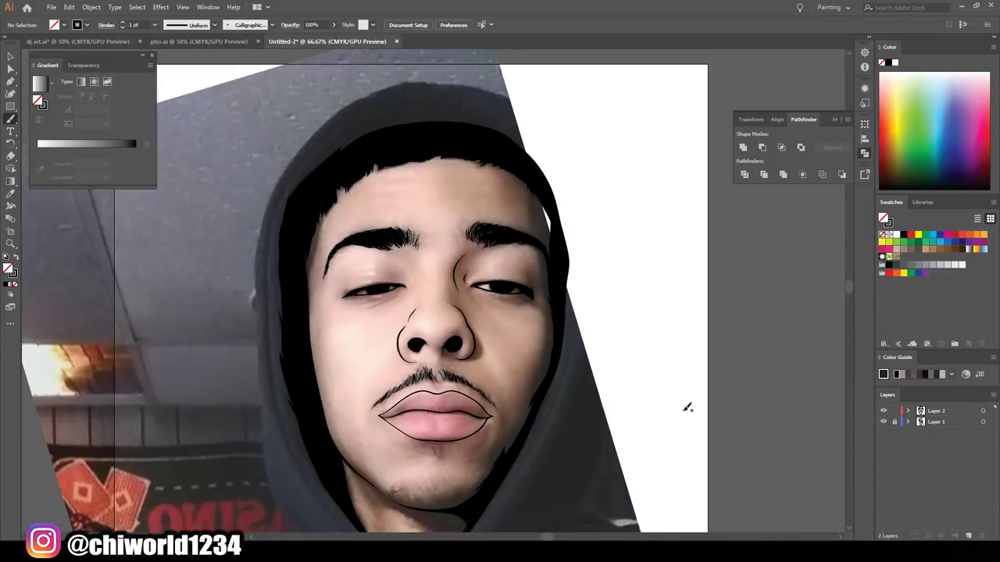
scroll(687, 404, down, 1)
click(884, 422)
scroll(433, 262, up, 4)
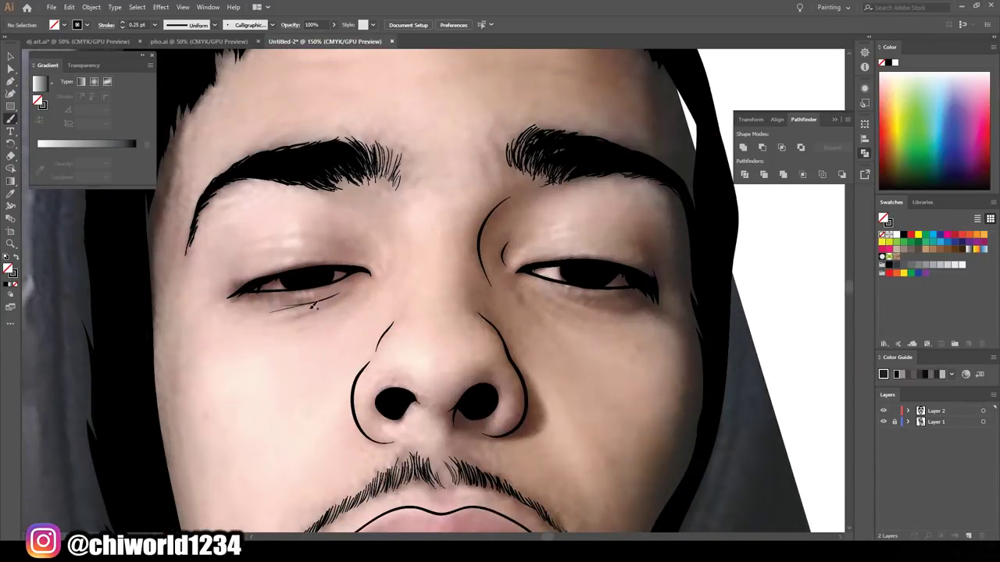
- Brush dense 0.25 pt hair strokes for the chin stubble and the goatee tuft
scroll(358, 339, down, 4)
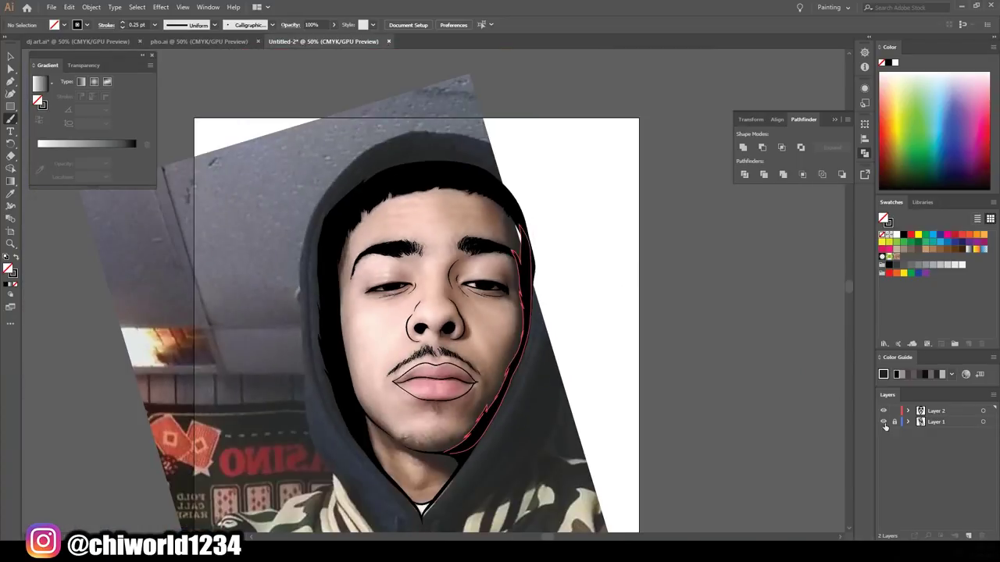
scroll(711, 423, up, 3)
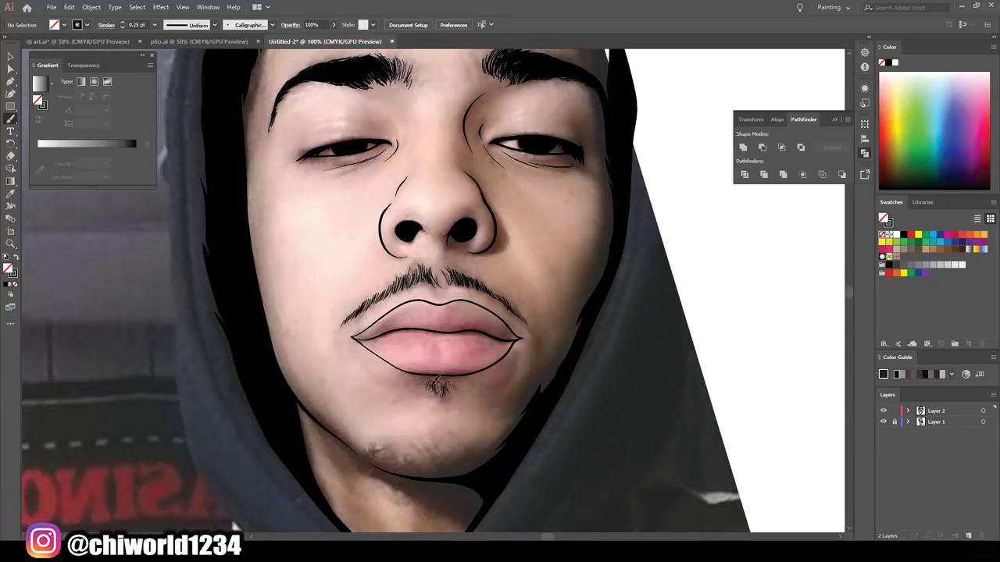
scroll(449, 384, down, 3)
scroll(757, 419, up, 4)
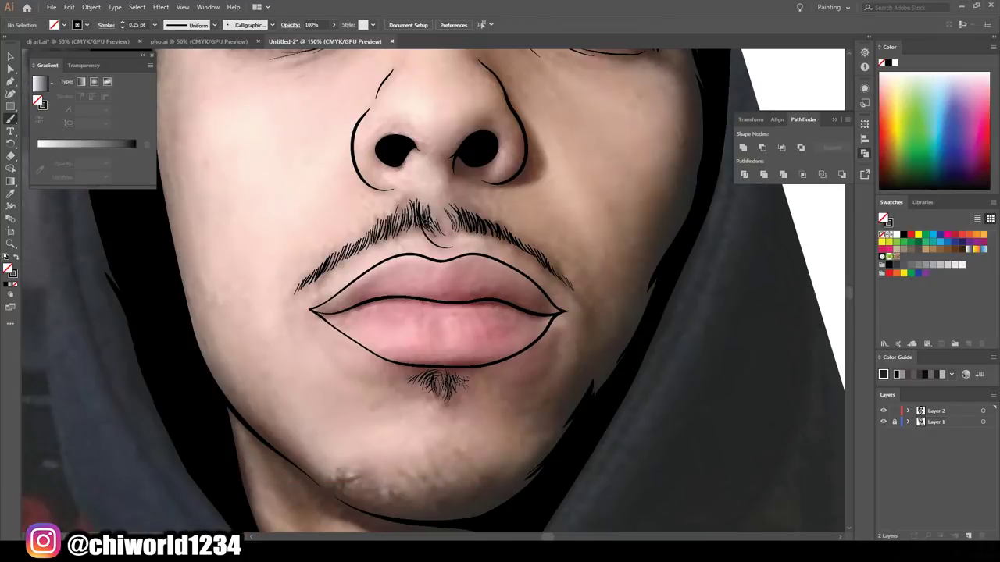
scroll(426, 411, down, 2)
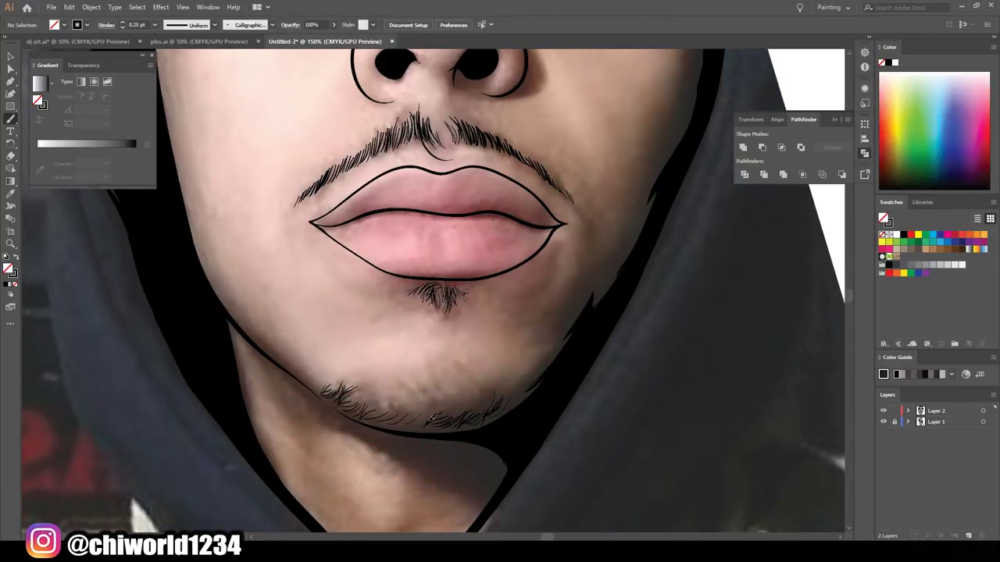
scroll(355, 400, down, 4)
scroll(494, 445, up, 5)
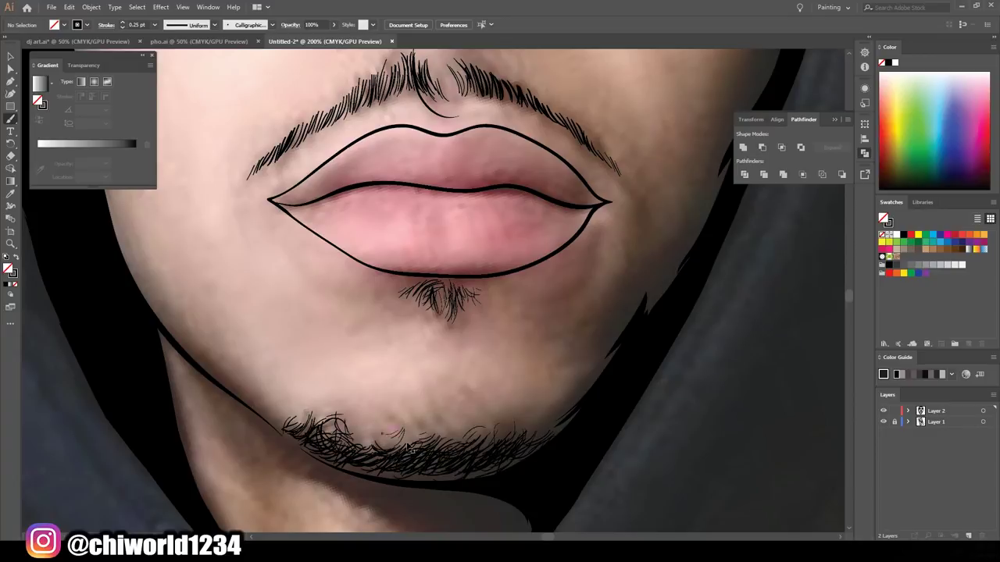
scroll(336, 445, down, 4)
scroll(437, 422, up, 3)
scroll(466, 439, down, 2)
scroll(438, 219, up, 3)
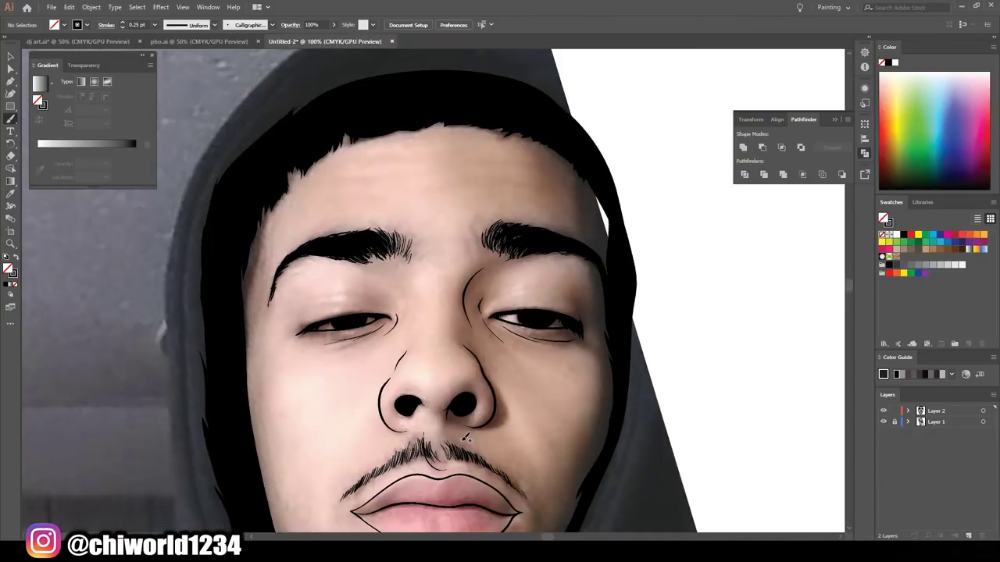
- Swap fill and stroke colours and brush a fine crease line under the right eye
key(shift+b)
drag(696, 336, 691, 256)
scroll(703, 312, down, 2)
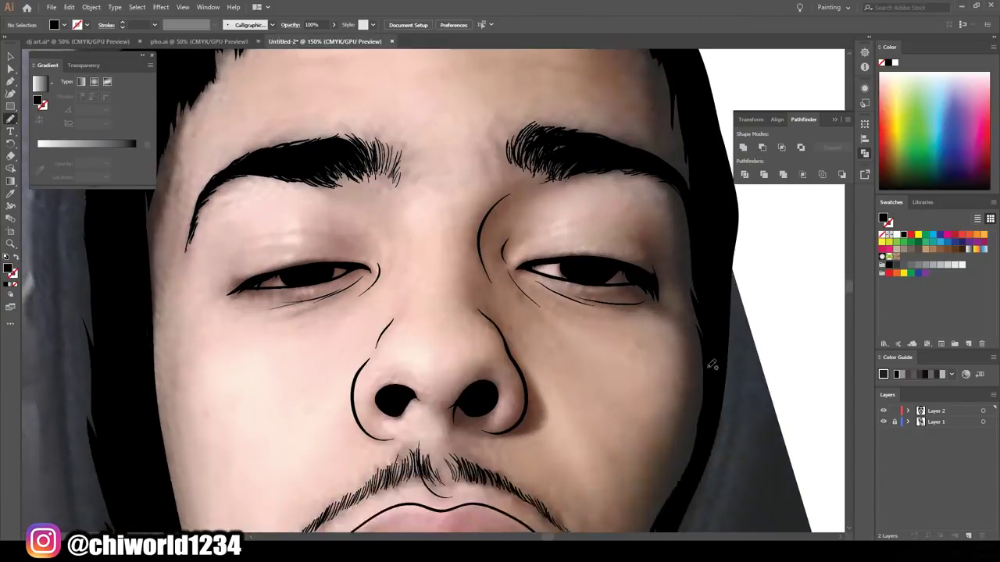
scroll(710, 227, up, 1)
scroll(781, 453, down, 3)
scroll(721, 454, up, 1)
- With a black stroke and no fill, trace the hood's left, top and right edges
scroll(721, 454, down, 1)
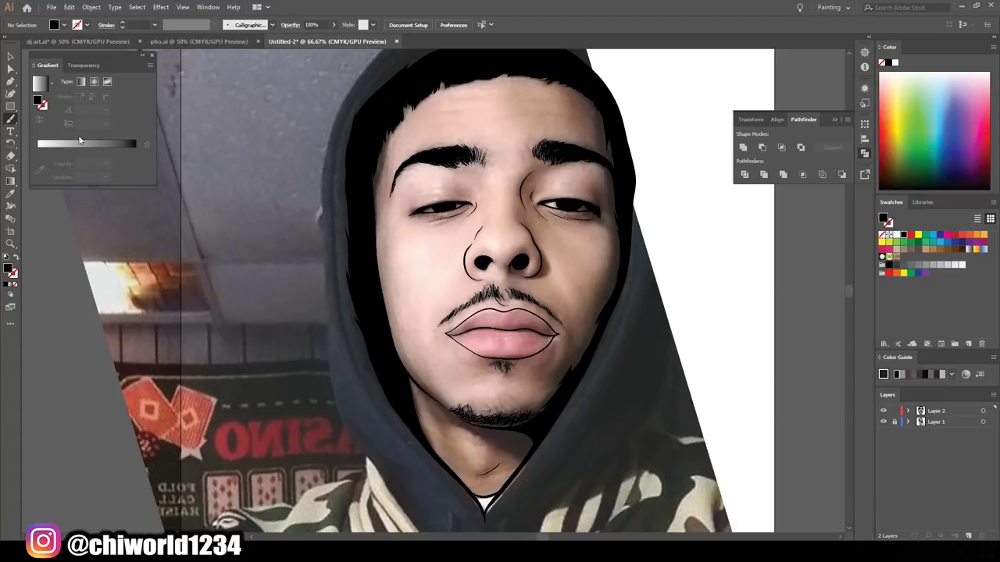
scroll(721, 454, down, 1)
key(shift+x)
drag(345, 329, 322, 145)
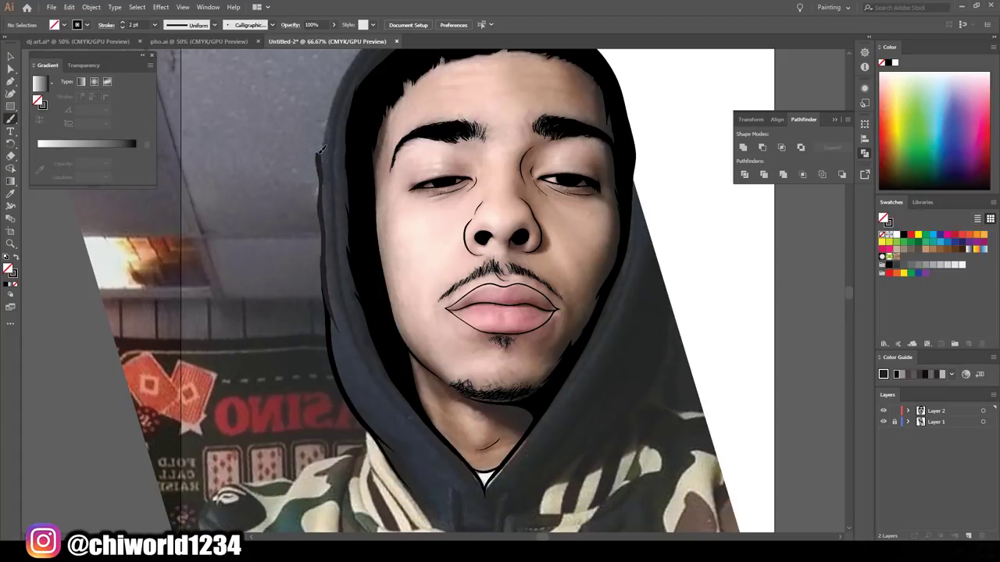
scroll(569, 147, down, 1)
scroll(569, 147, up, 1)
scroll(569, 147, up, 1)
scroll(569, 147, up, 2)
drag(321, 285, 661, 426)
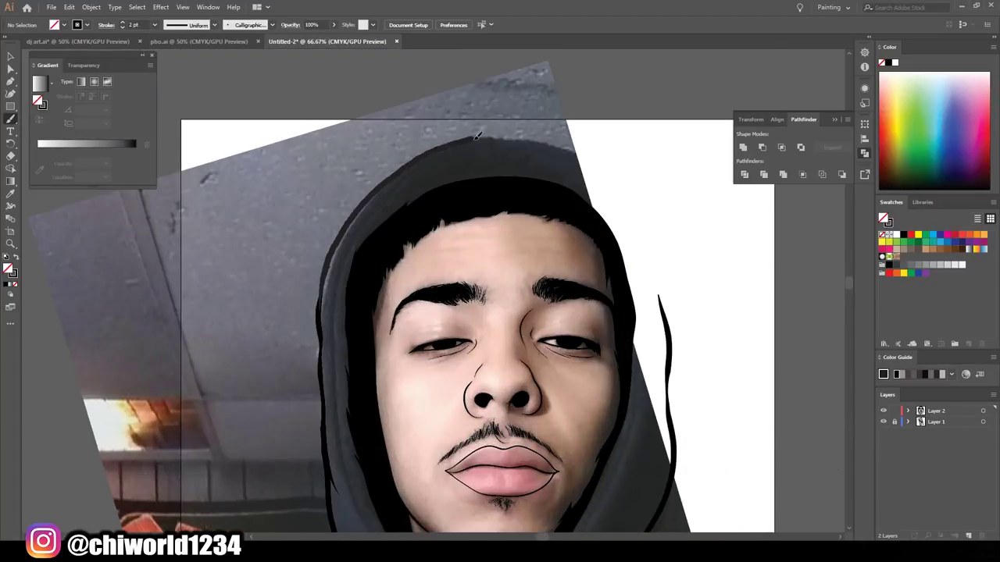
scroll(660, 427, down, 2)
scroll(721, 426, up, 3)
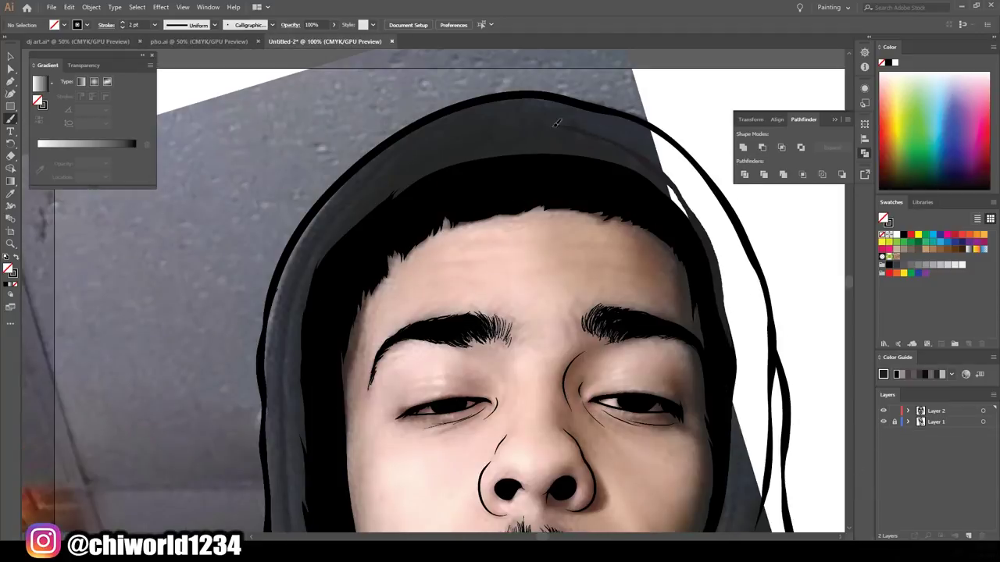
- Trace the hood's inner right edge, zooming out to check the portrait
key(ctrl+minus)
key(ctrl+minus)
key(ctrl+minus)
key(ctrl+plus)
key(ctrl+plus)
key(ctrl+plus)
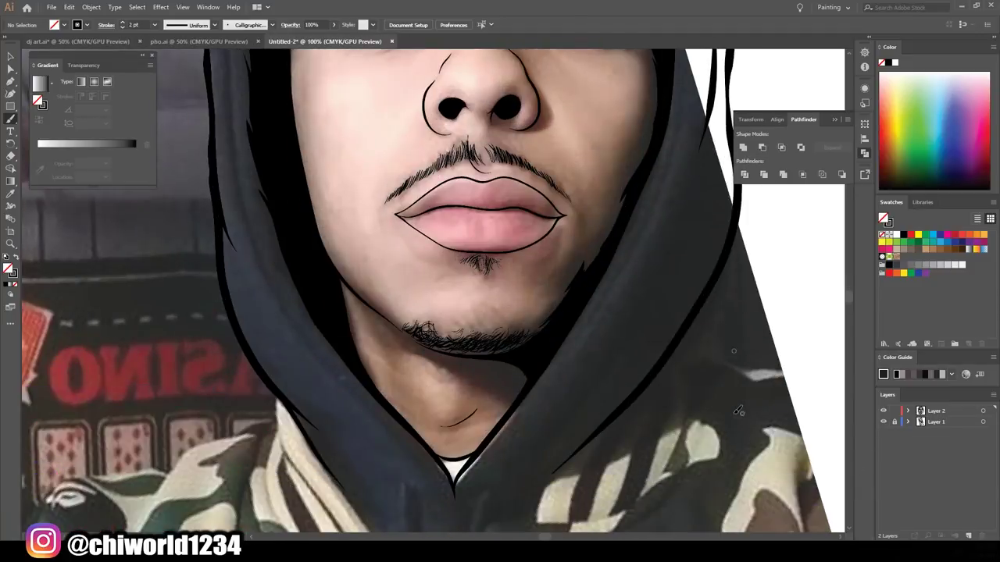
scroll(438, 289, up, 2)
scroll(438, 289, up, 3)
scroll(437, 289, up, 3)
drag(690, 336, 623, 116)
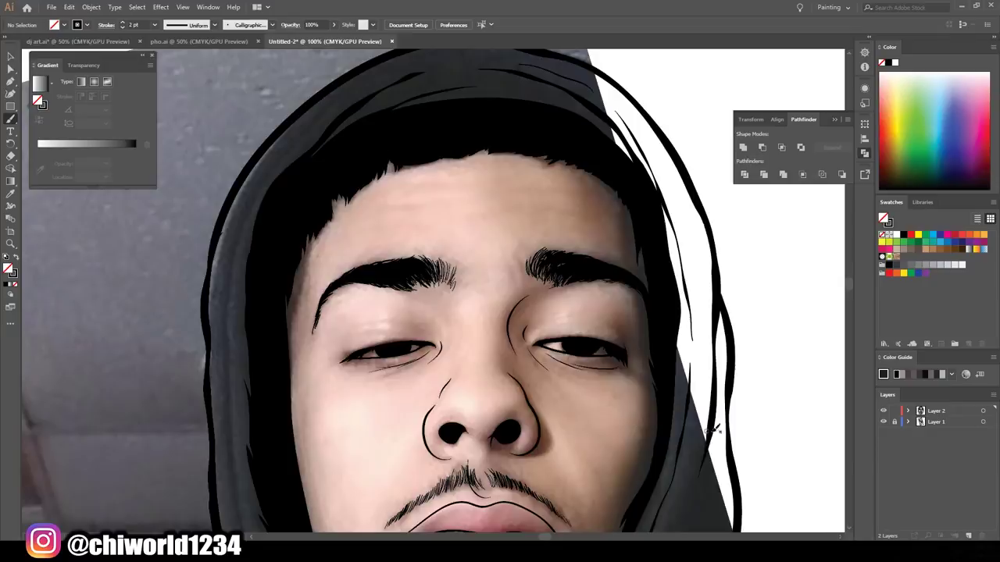
key(ctrl+minus)
key(ctrl+minus)
key(ctrl+minus)
key(ctrl+plus)
key(ctrl+plus)
scroll(378, 444, down, 1)
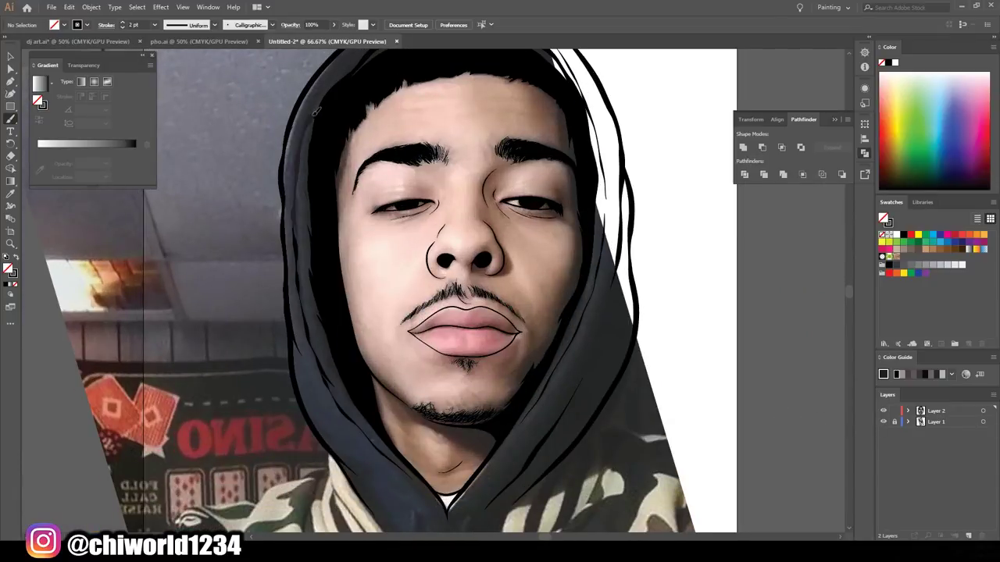
scroll(302, 291, up, 2)
key(ctrl+minus)
key(ctrl+plus)
key(ctrl+plus)
key(ctrl+plus)
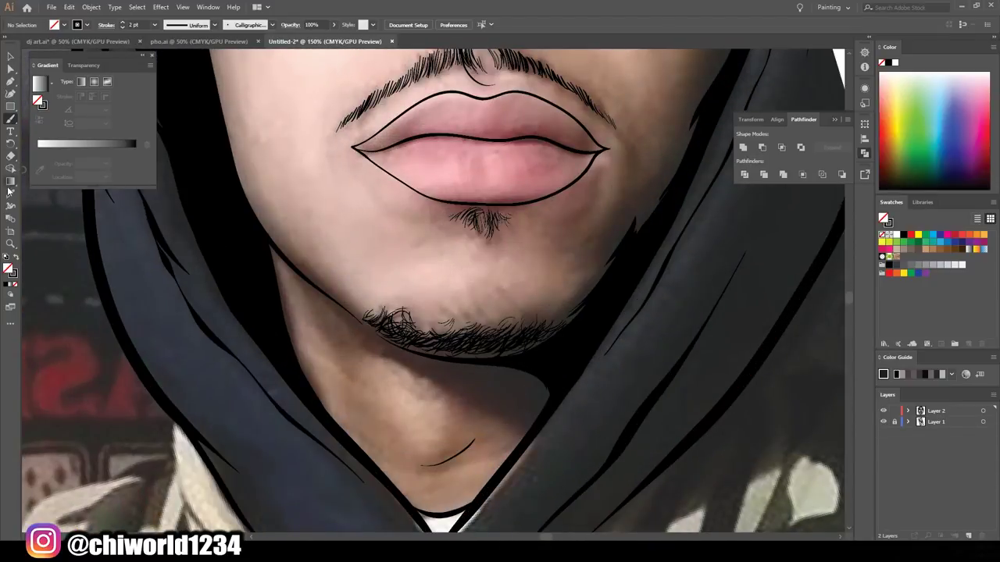
- Draw black drip shapes below the chin and along both lower hood edges
click(15, 266)
drag(525, 434, 478, 370)
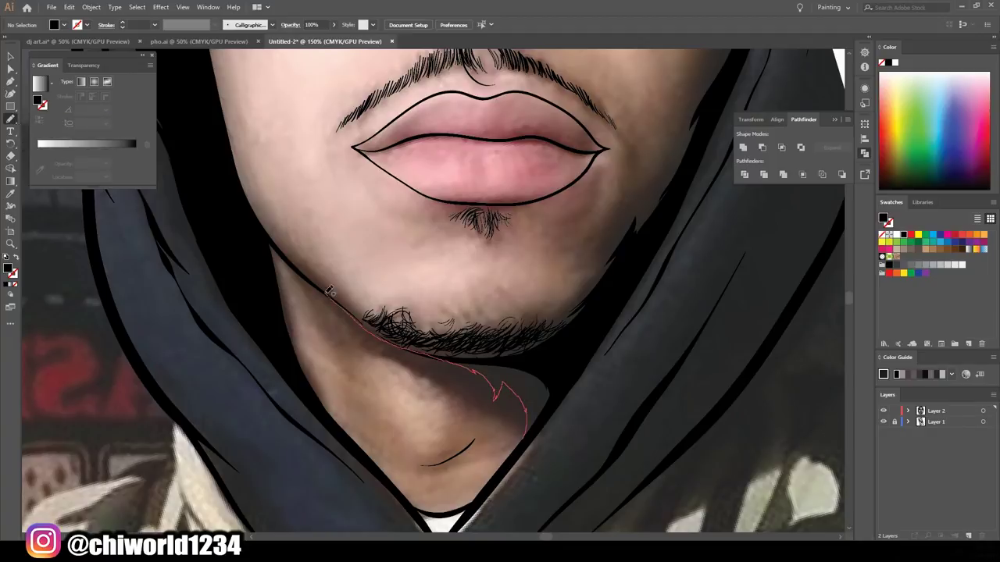
key(ctrl+minus)
key(ctrl+minus)
key(ctrl+minus)
key(ctrl+plus)
key(ctrl+plus)
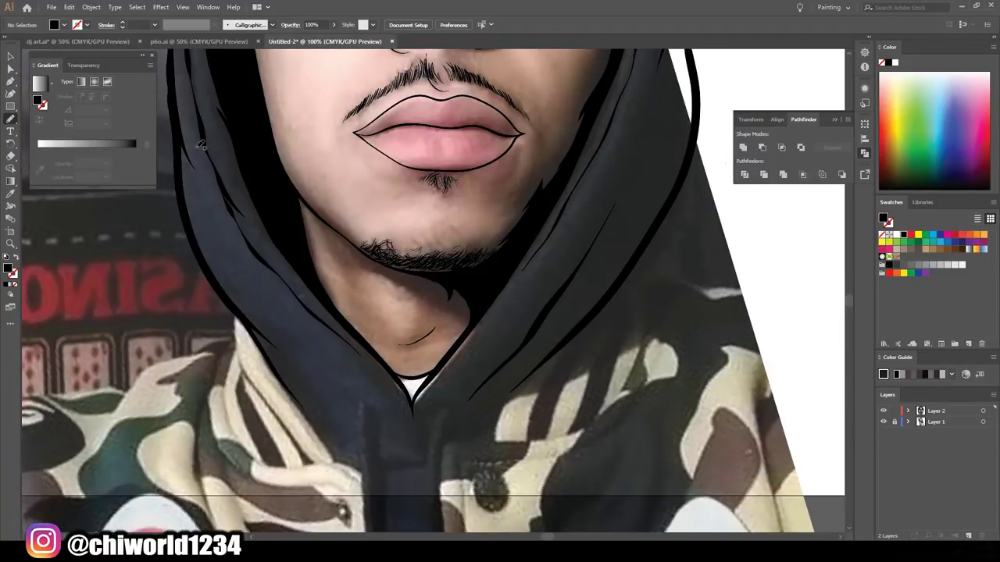
scroll(438, 437, down, 1)
mouse_move(440, 402)
mouse_down()
mouse_move(269, 355)
mouse_move(235, 290)
mouse_up()
mouse_move(636, 236)
mouse_down()
mouse_move(637, 299)
mouse_move(468, 439)
mouse_up()
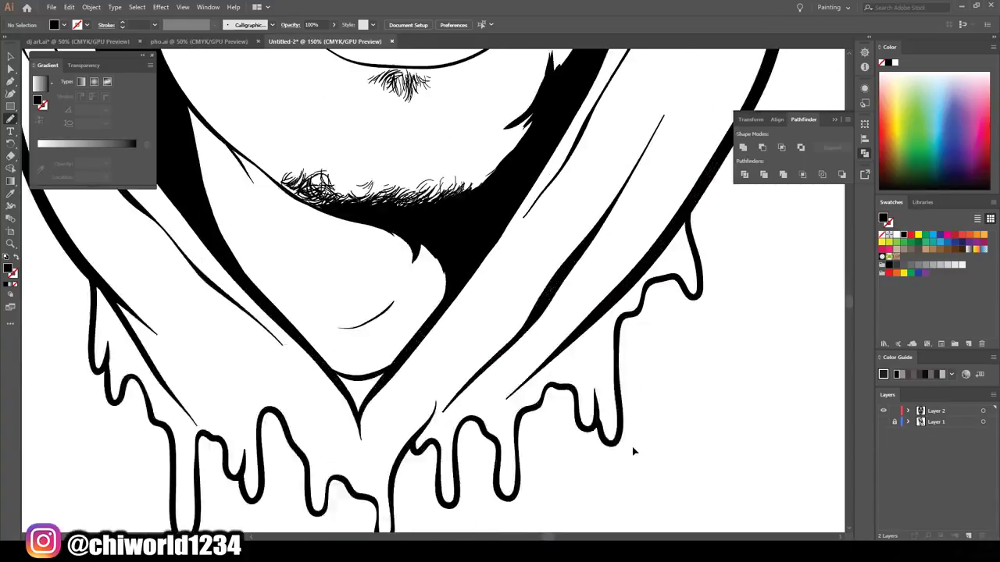
- Trace the hood-bottom drip outlines, fill them solid black, and add a hood-edge line
drag(631, 289, 579, 365)
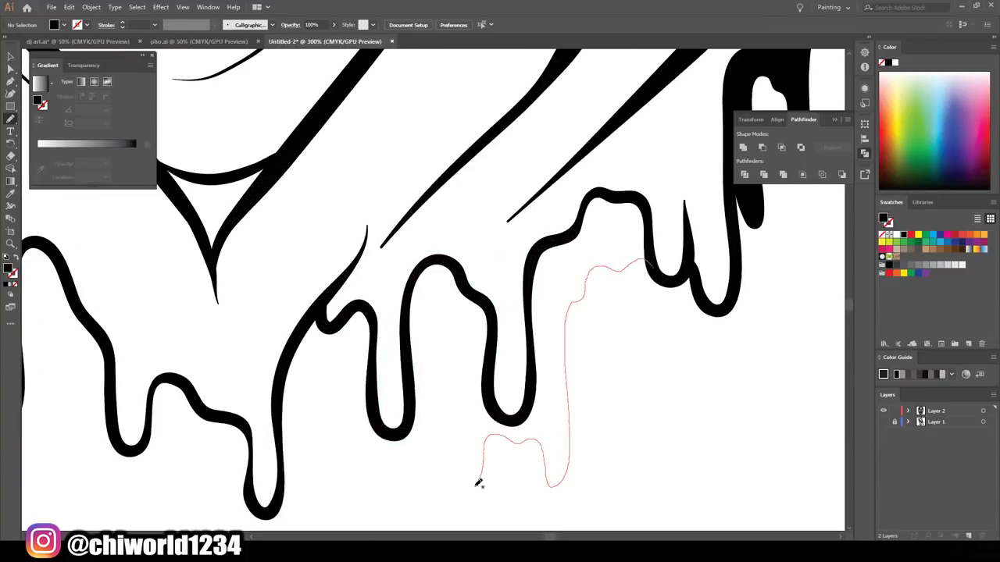
drag(476, 480, 486, 296)
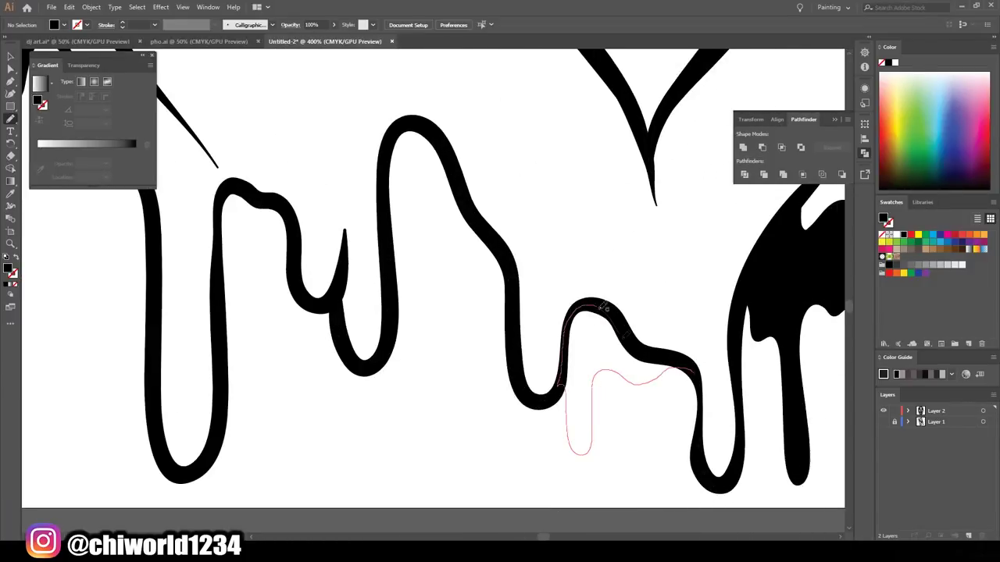
mouse_move(511, 336)
mouse_down()
mouse_move(413, 223)
mouse_move(230, 352)
mouse_move(352, 351)
mouse_move(502, 310)
mouse_up()
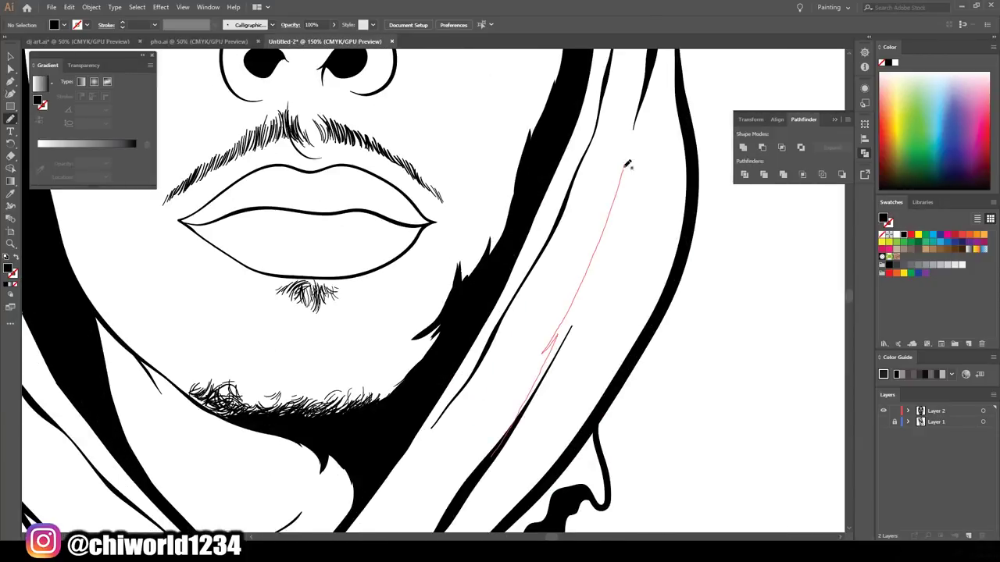
drag(617, 160, 547, 407)
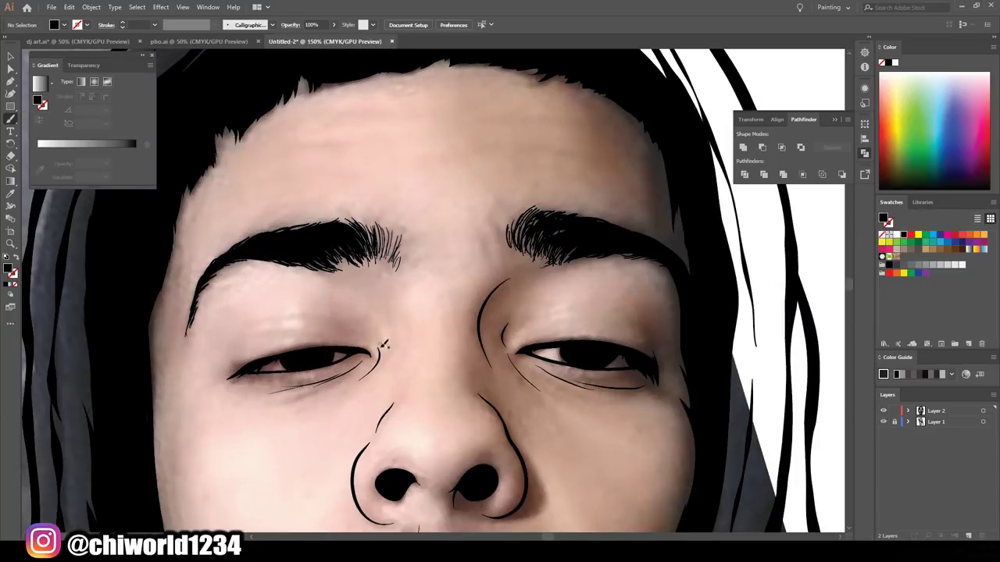
- Brush a short stroke at the eye corner and Blob Brush a new black drip on the left
drag(384, 344, 364, 379)
key(shift+x)
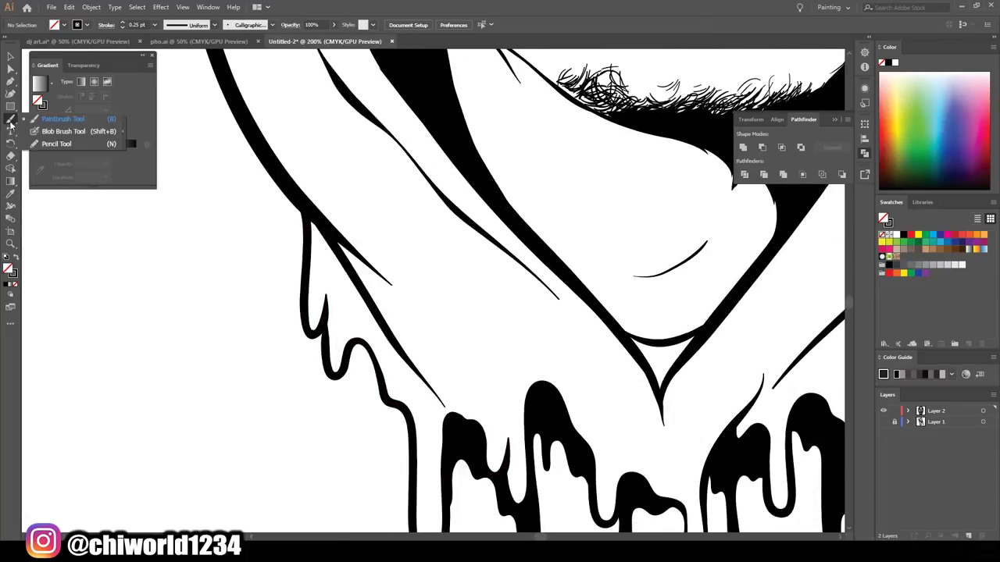
key(shift+x)
drag(380, 413, 328, 478)
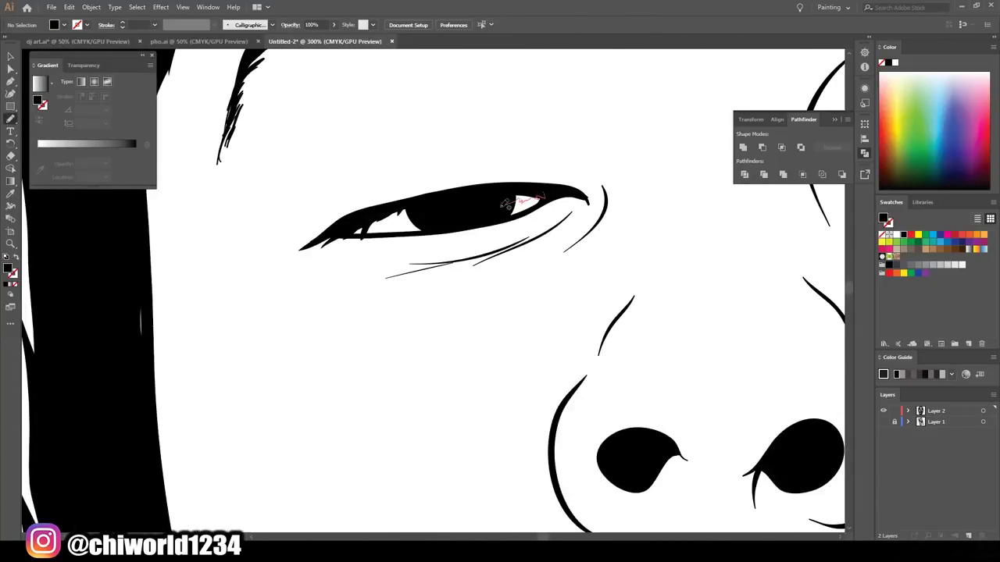
- Fill the white gaps inside the eye and under the right nostril, then fit the artboard
drag(453, 195, 360, 236)
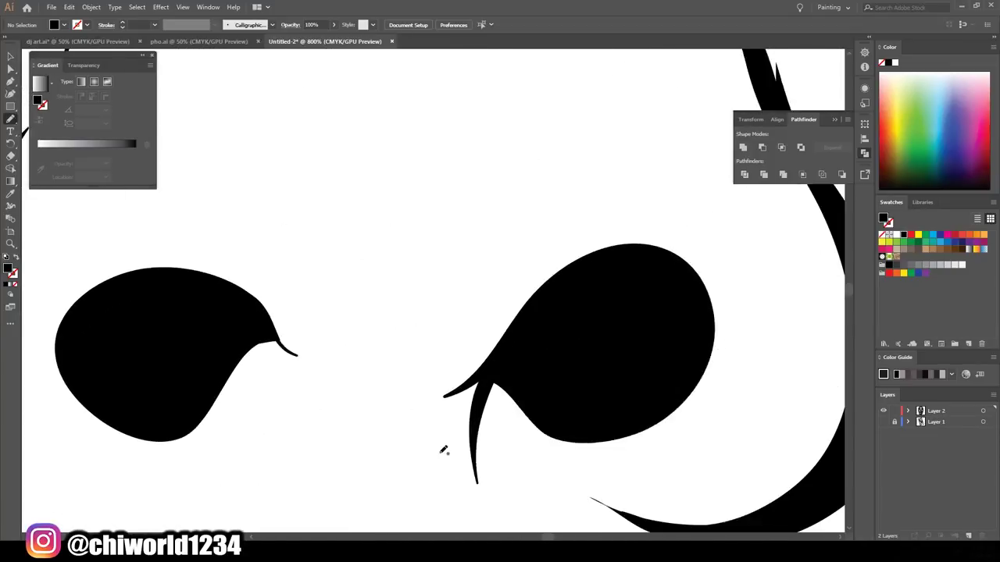
drag(478, 426, 547, 439)
key(ctrl+0)
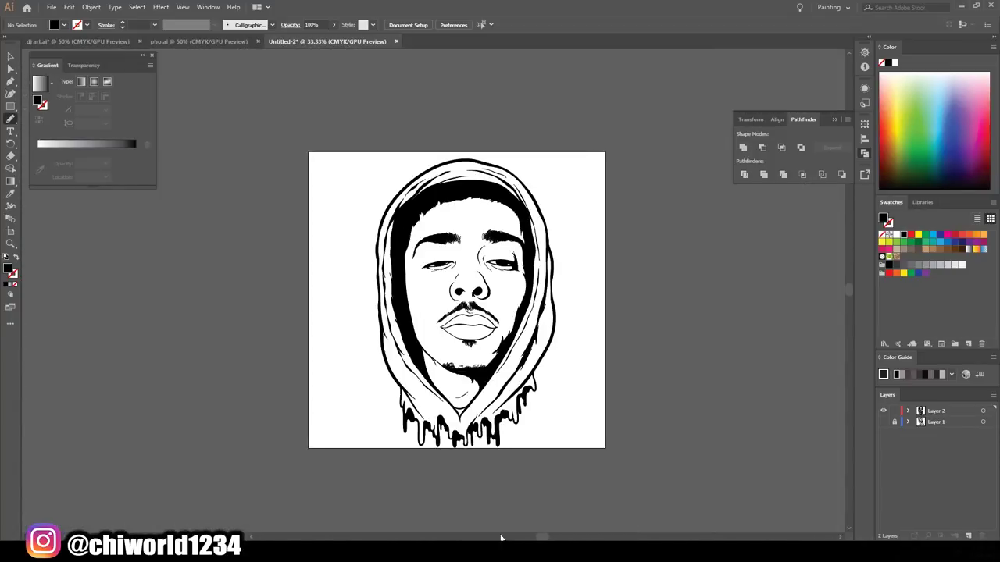
- Draw a tan rectangle over the artboard and group all the artwork
key(v)
key(ctrl+a)
click(91, 8)
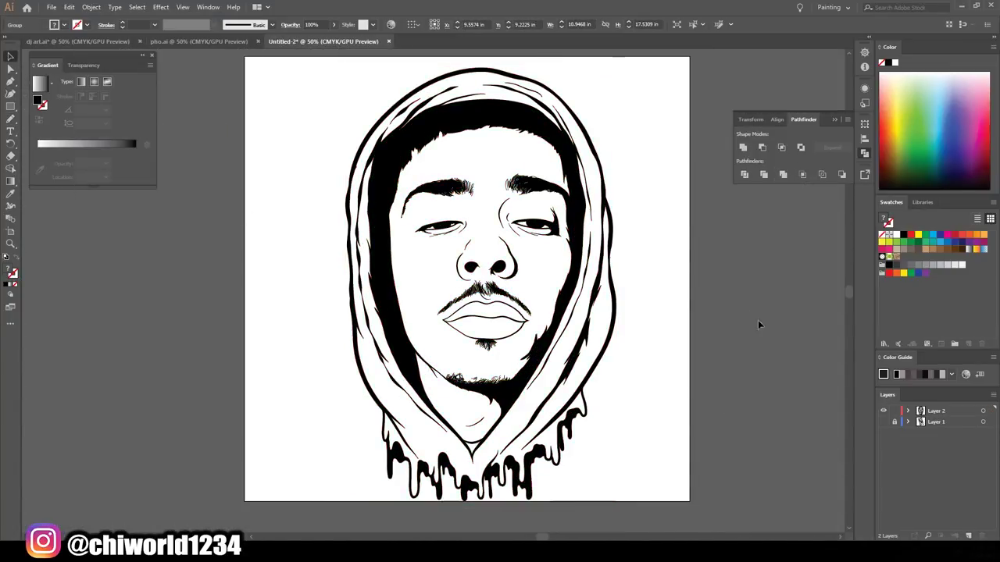
drag(305, 63, 687, 507)
right_click(633, 144)
key(ctrl+a)
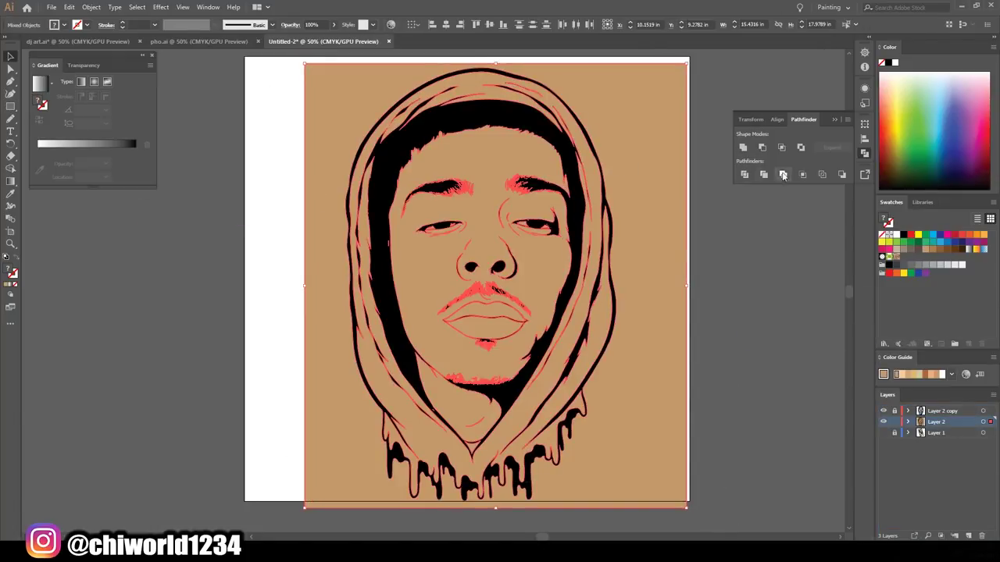
right_click(647, 193)
click(660, 253)
right_click(651, 268)
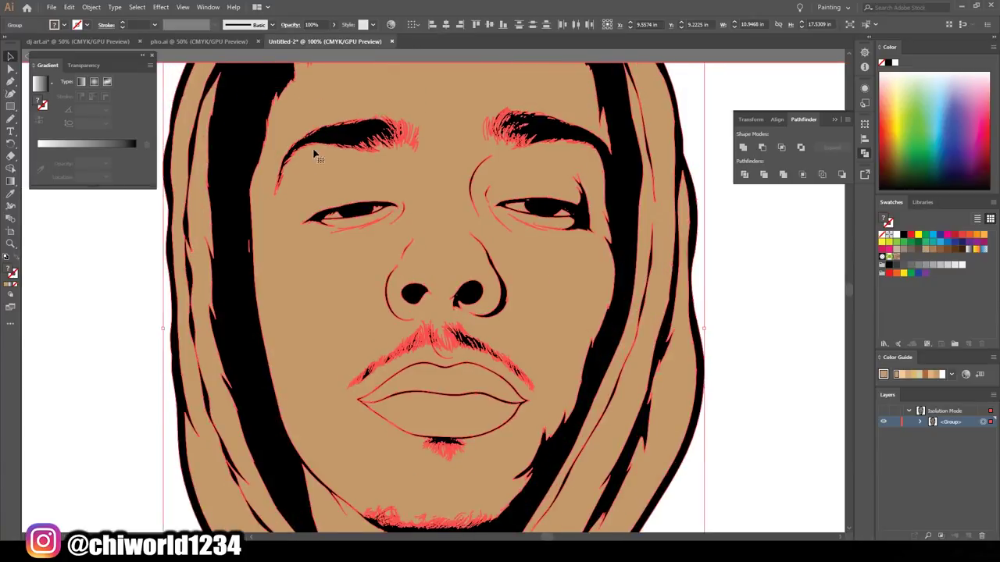
- Recolour the artwork so the tan skin becomes peach and the hood navy
click(69, 7)
mouse_move(94, 191)
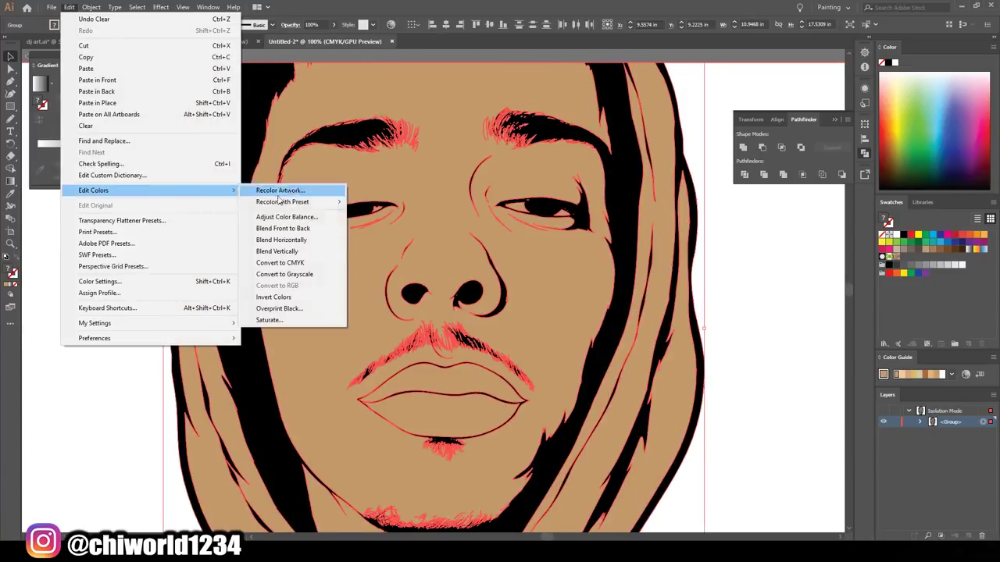
click(290, 192)
drag(73, 264, 100, 268)
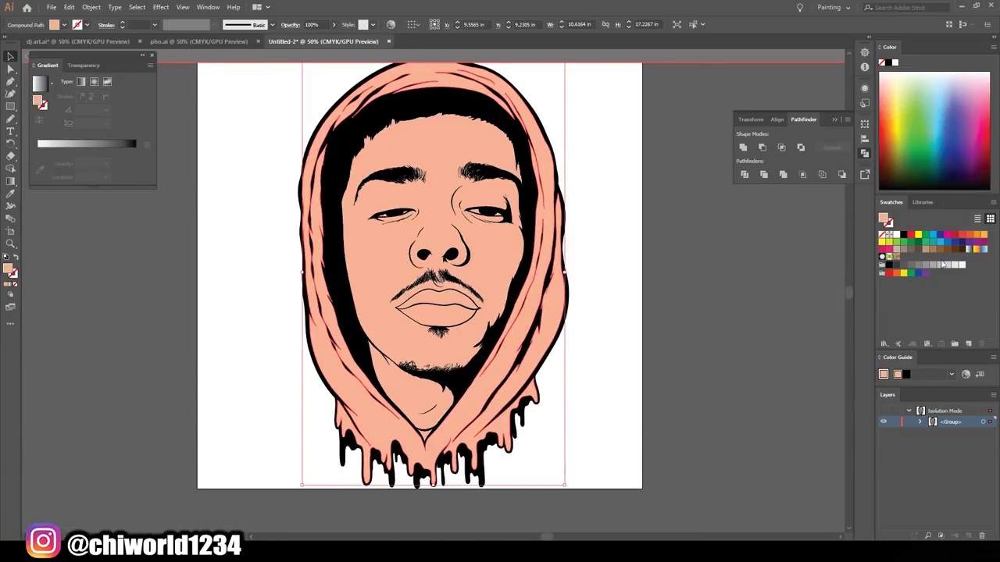
click(83, 113)
key(Return)
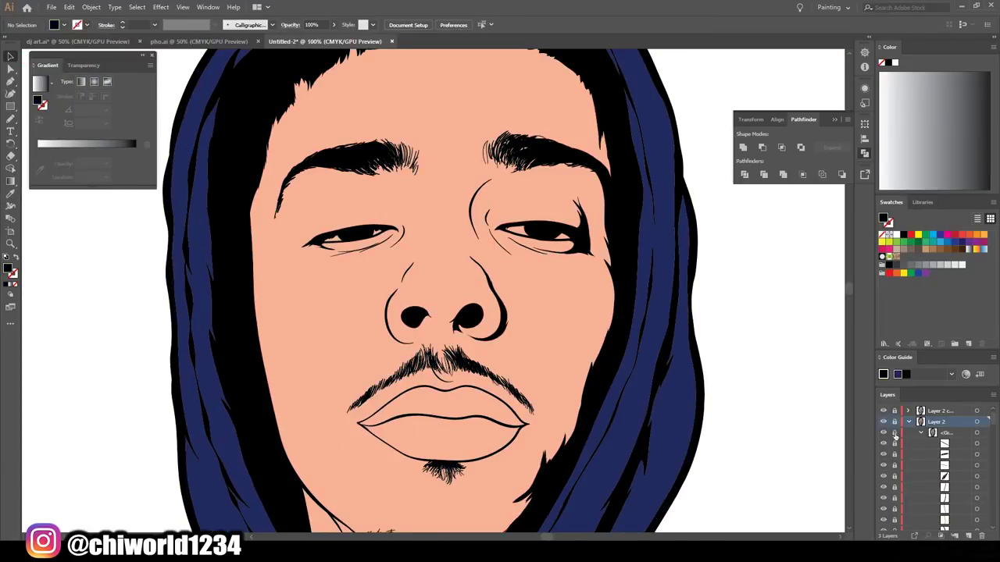
- Fill the upper lip with a darker rose pink and the lower lip with a lighter pink
click(568, 245)
double_click(8, 268)
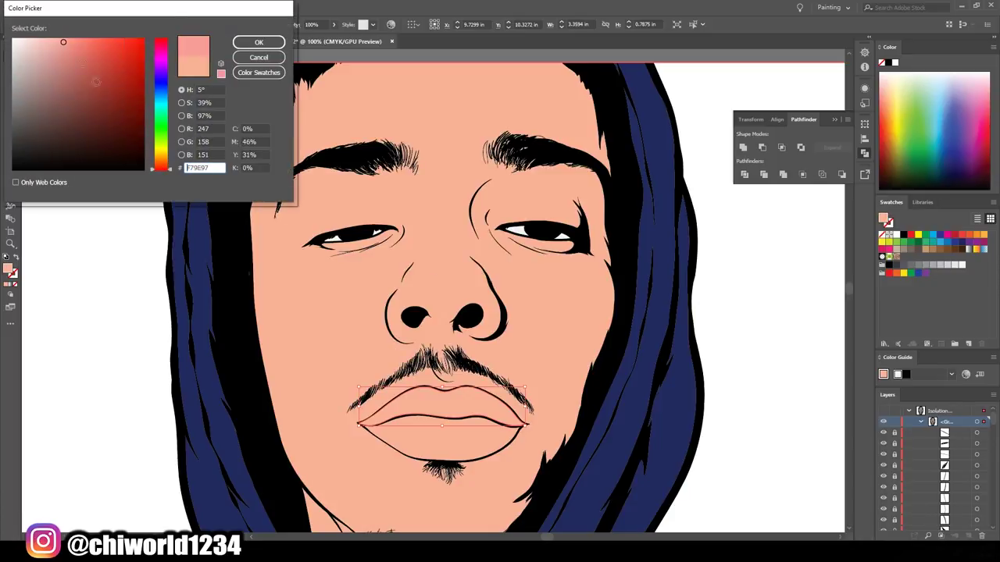
click(71, 66)
click(259, 42)
click(441, 445)
double_click(8, 268)
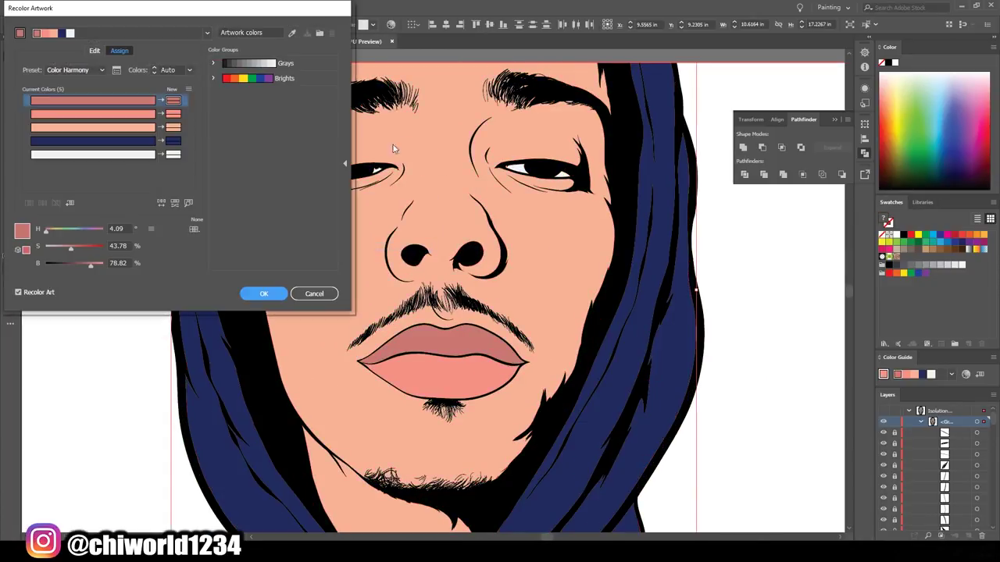
- Retune the skin and hood colours, then pick a dark skin colour for shading
click(93, 140)
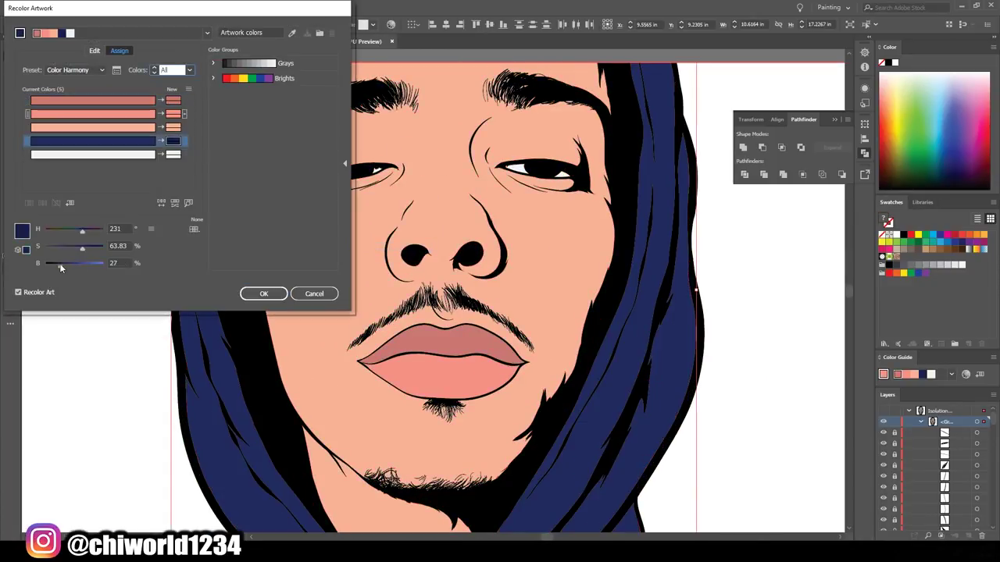
drag(60, 263, 48, 230)
click(94, 127)
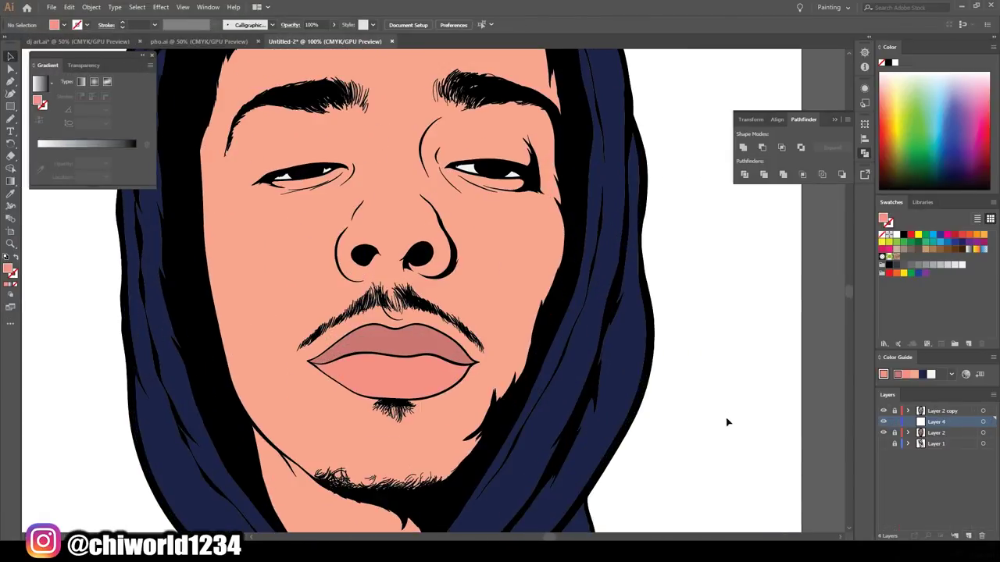
double_click(9, 269)
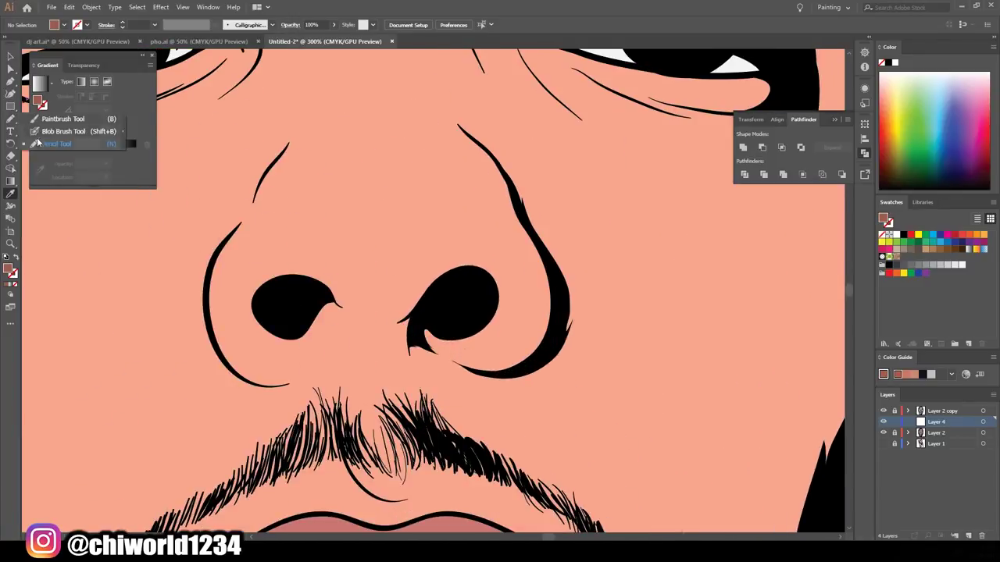
- Draw dark skin shadow shapes around the right nostril, under the eye and across the mustache
drag(536, 362, 477, 344)
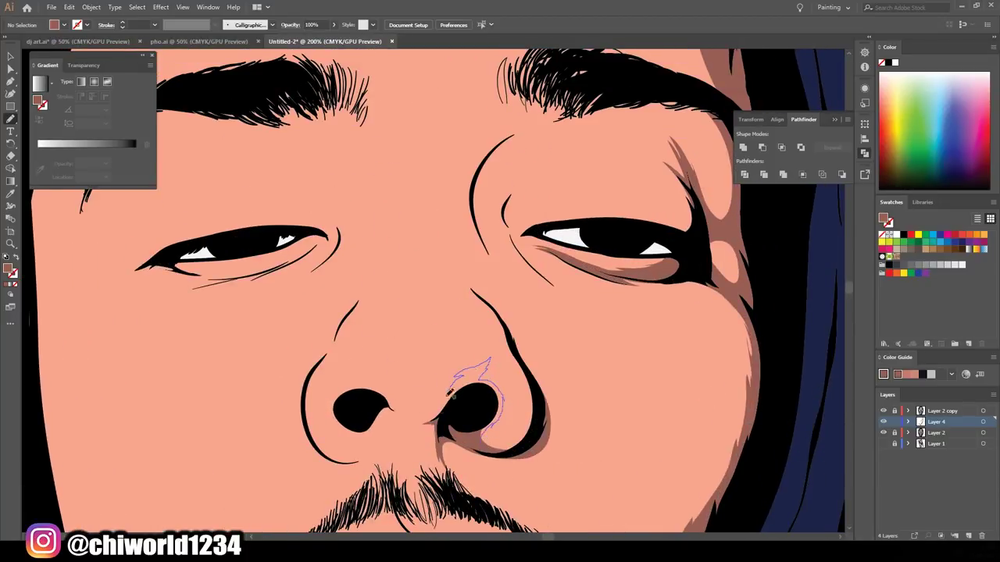
drag(450, 395, 464, 397)
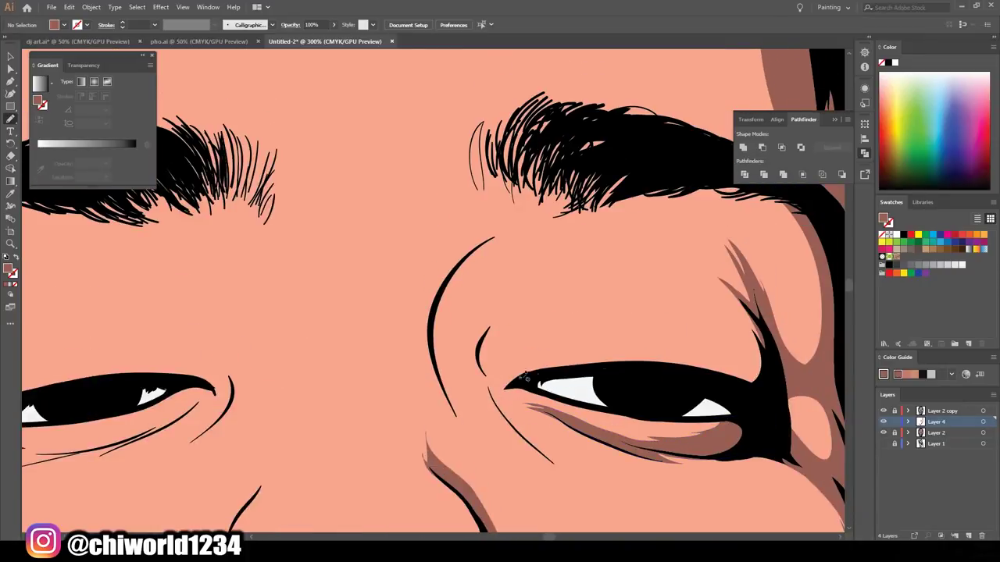
drag(539, 374, 538, 377)
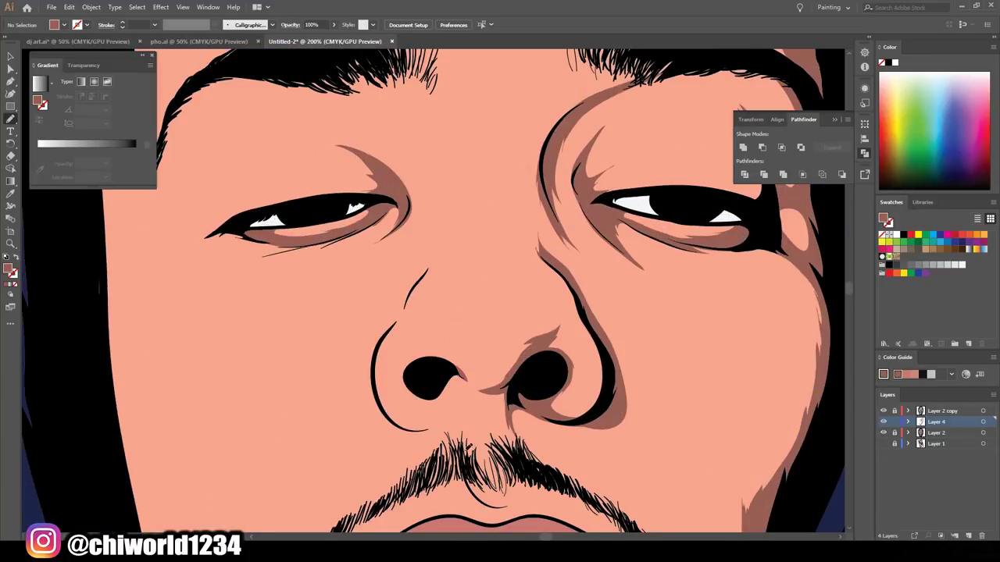
drag(468, 449, 414, 518)
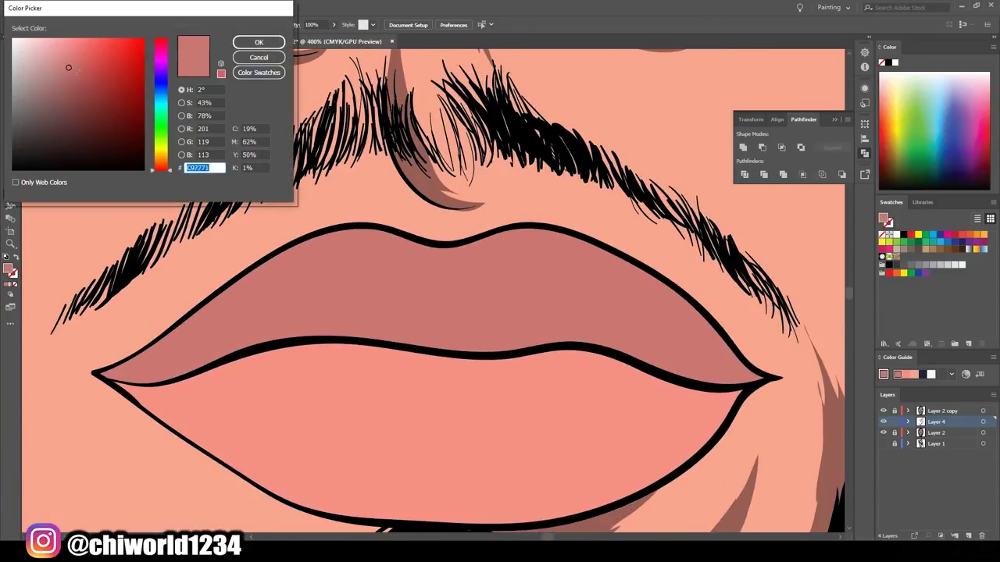
- Paint a darker shadow band along the upper lip line
click(259, 42)
drag(254, 267, 227, 306)
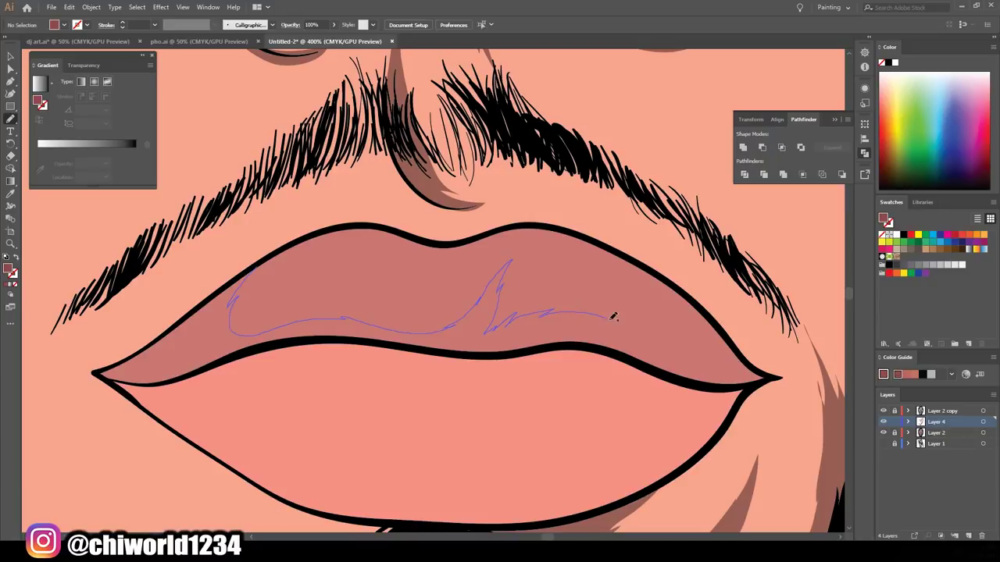
drag(749, 361, 311, 335)
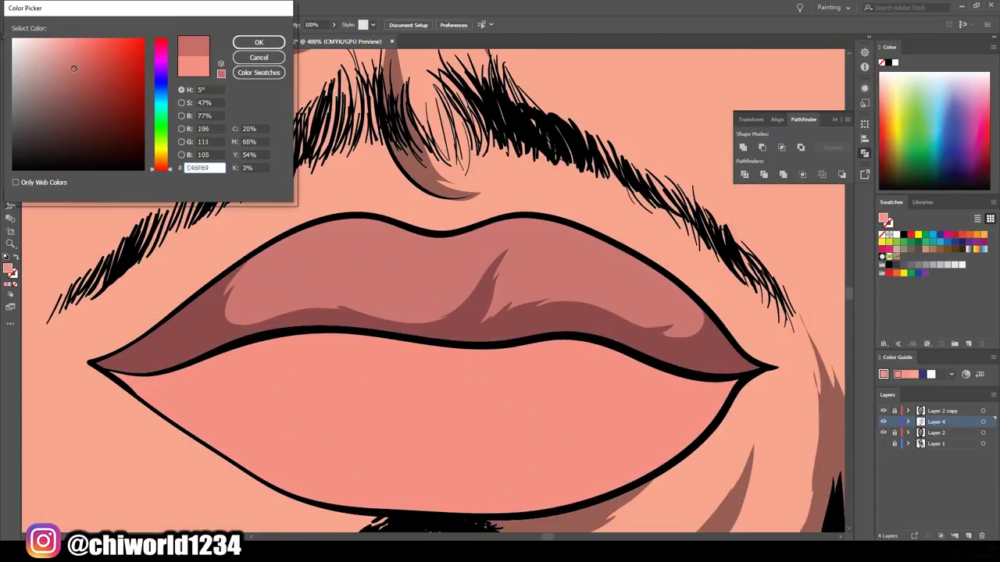
click(258, 43)
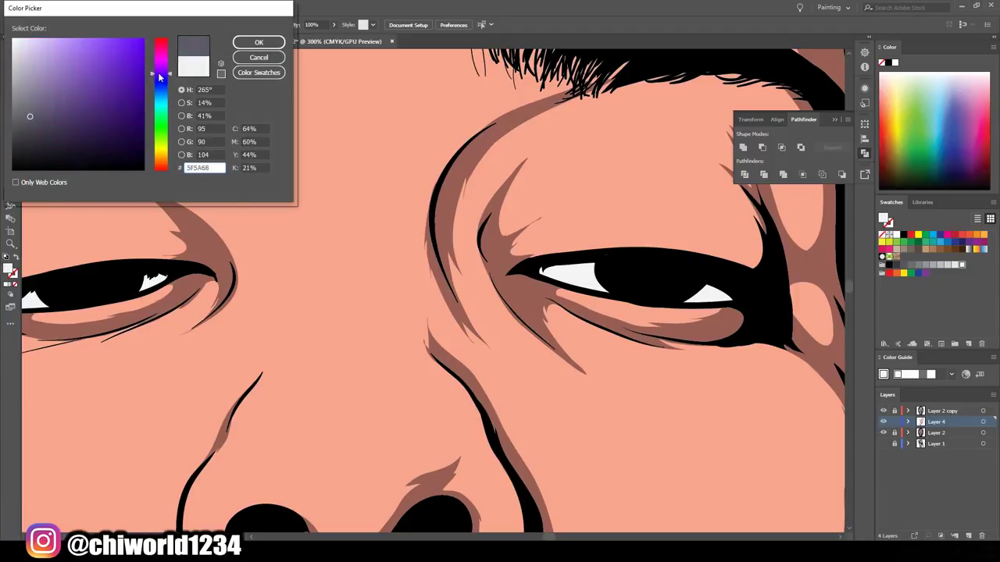
- Choose a light purple-blue fill and draw highlights along the top and right of the hood
click(244, 46)
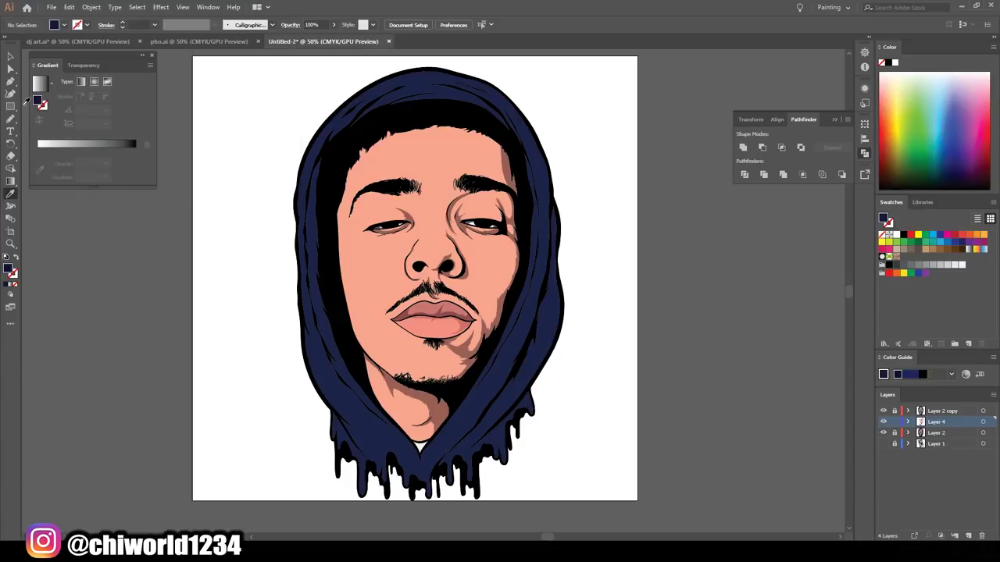
mouse_move(398, 394)
mouse_down()
mouse_move(419, 339)
mouse_move(532, 154)
mouse_move(513, 233)
mouse_up()
drag(551, 244, 547, 290)
scroll(580, 383, down, 3)
scroll(585, 380, up, 3)
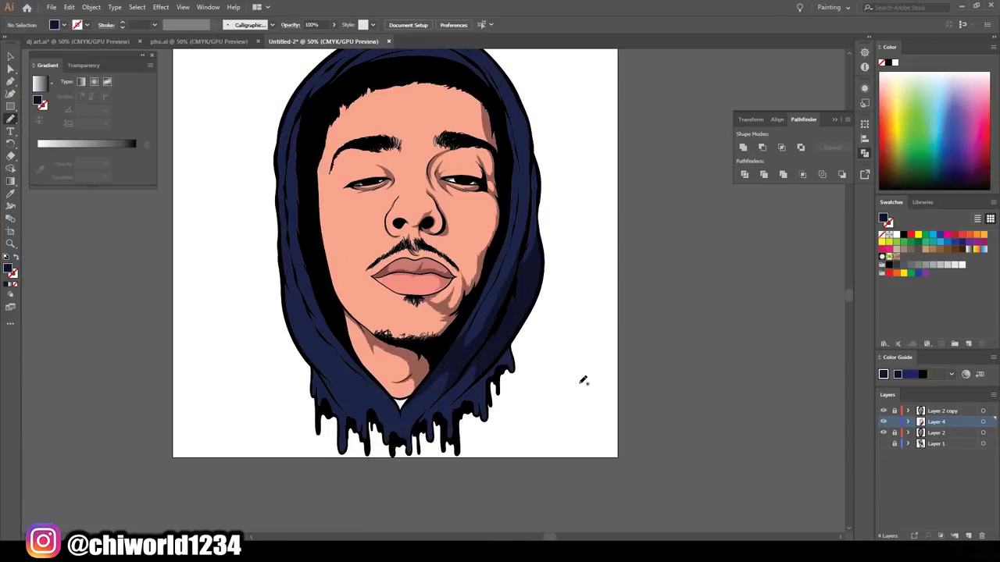
scroll(585, 379, up, 3)
mouse_move(578, 258)
mouse_down()
mouse_move(517, 361)
mouse_move(512, 227)
mouse_up()
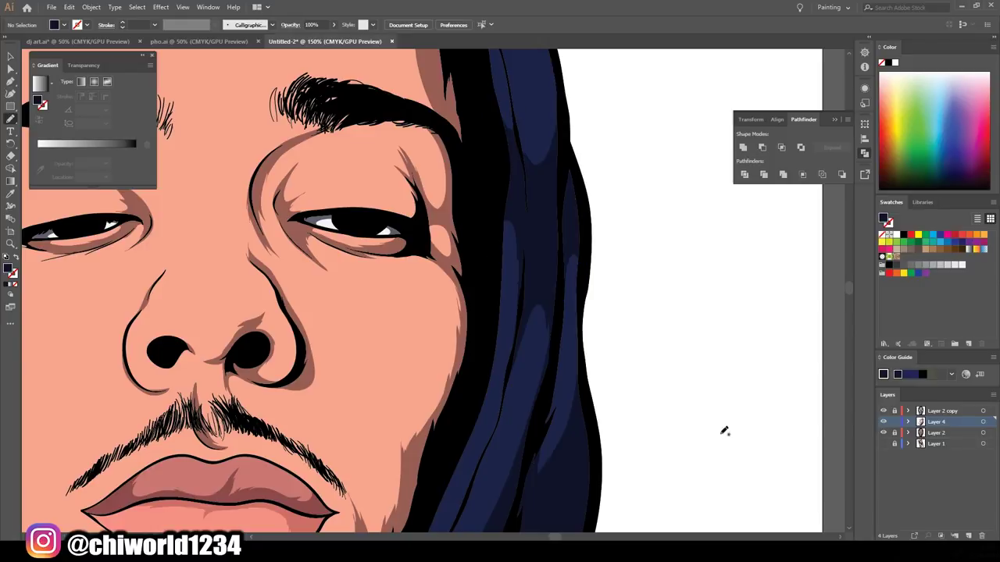
scroll(721, 429, up, 5)
scroll(716, 314, up, 2)
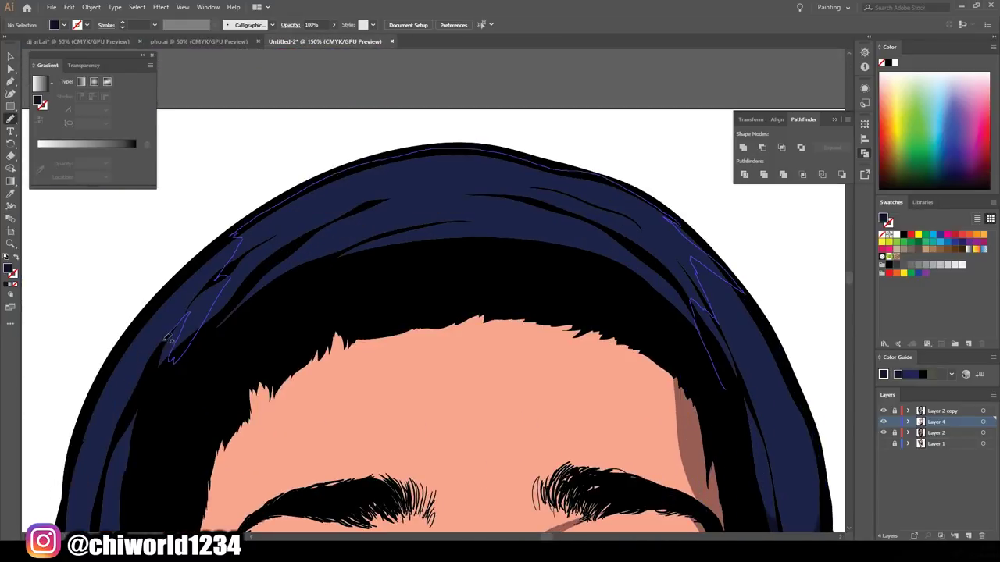
scroll(710, 245, down, 5)
scroll(431, 384, up, 3)
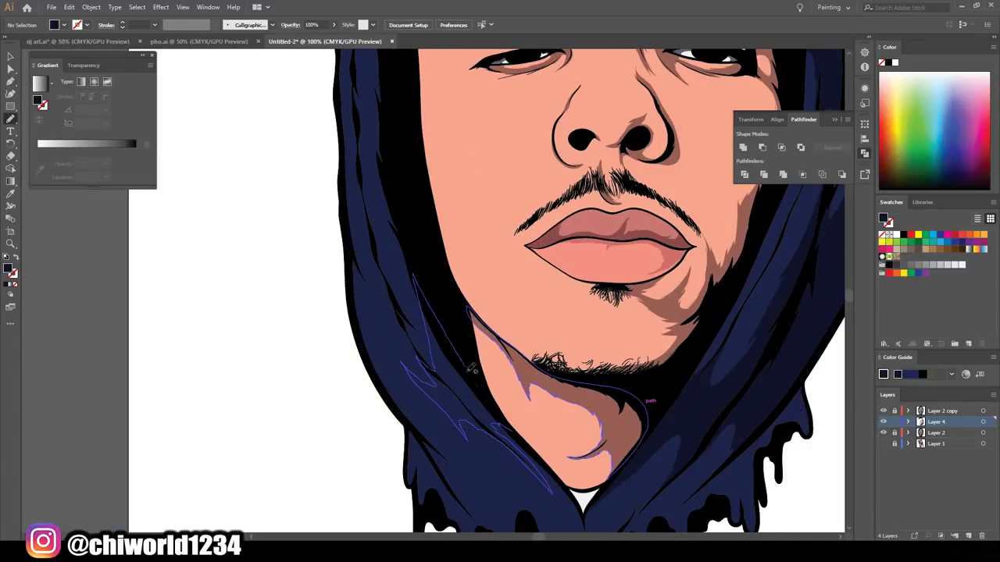
scroll(422, 328, up, 1)
- Add light blue highlights on the hood's left side and down its left and right drips
drag(433, 414, 350, 227)
scroll(376, 114, up, 3)
scroll(468, 312, down, 4)
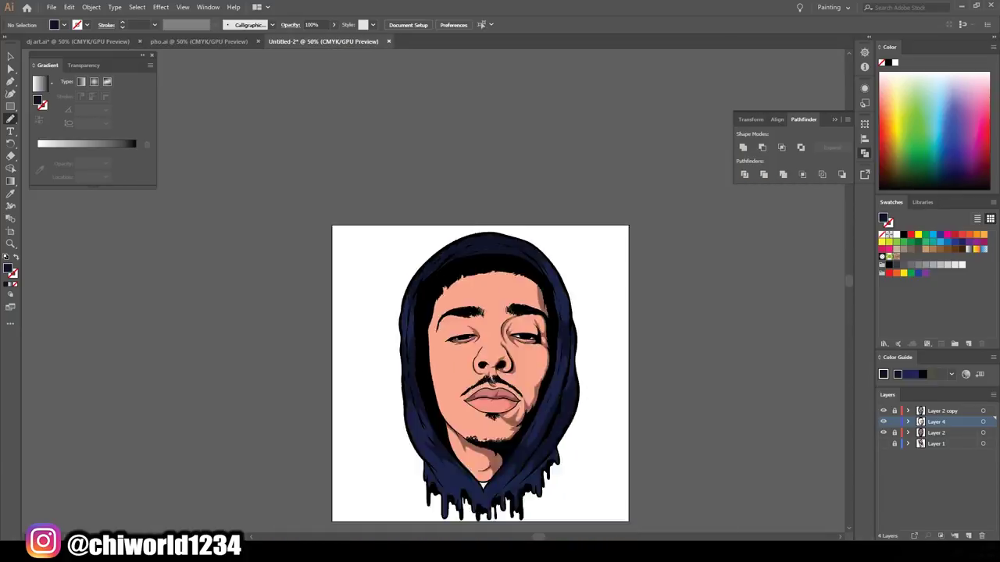
scroll(479, 468, up, 5)
drag(441, 332, 596, 484)
drag(484, 436, 391, 343)
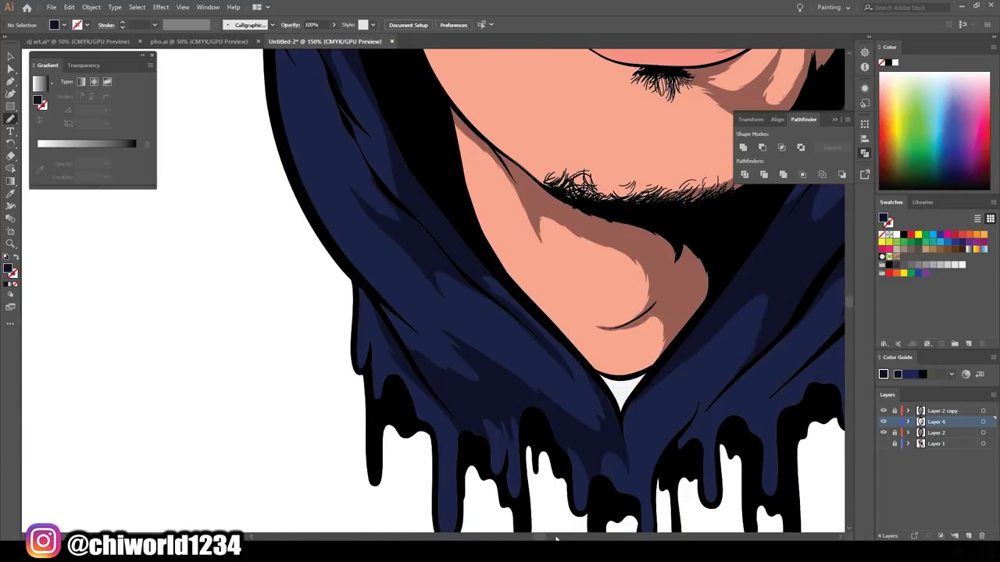
scroll(484, 352, right, 3)
drag(687, 328, 531, 453)
scroll(609, 389, down, 5)
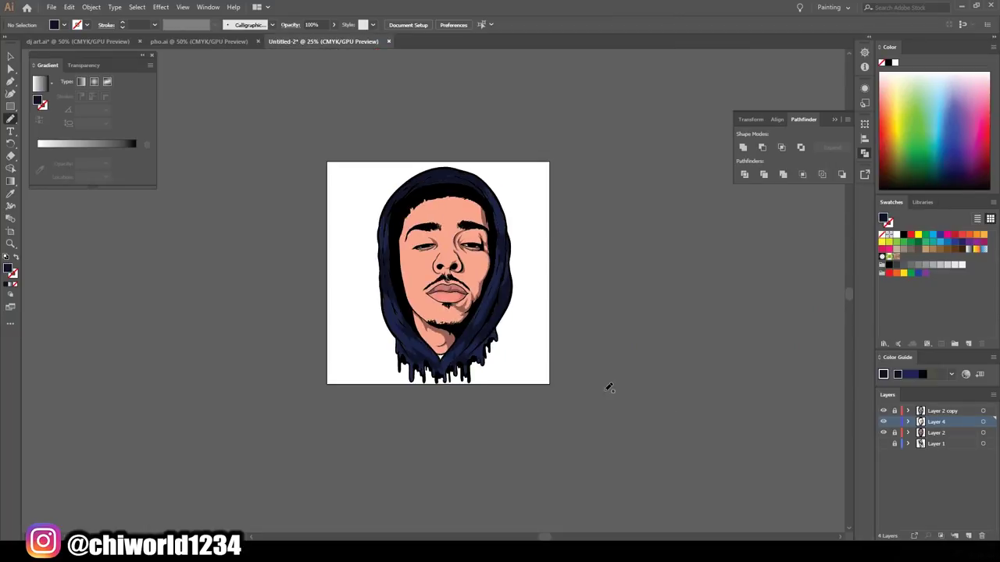
- Select all the Layer 4 shading and adjust its darkest shadow colour in Recolor Artwork
scroll(442, 270, up, 3)
key(ctrl+a)
click(69, 7)
mouse_move(92, 189)
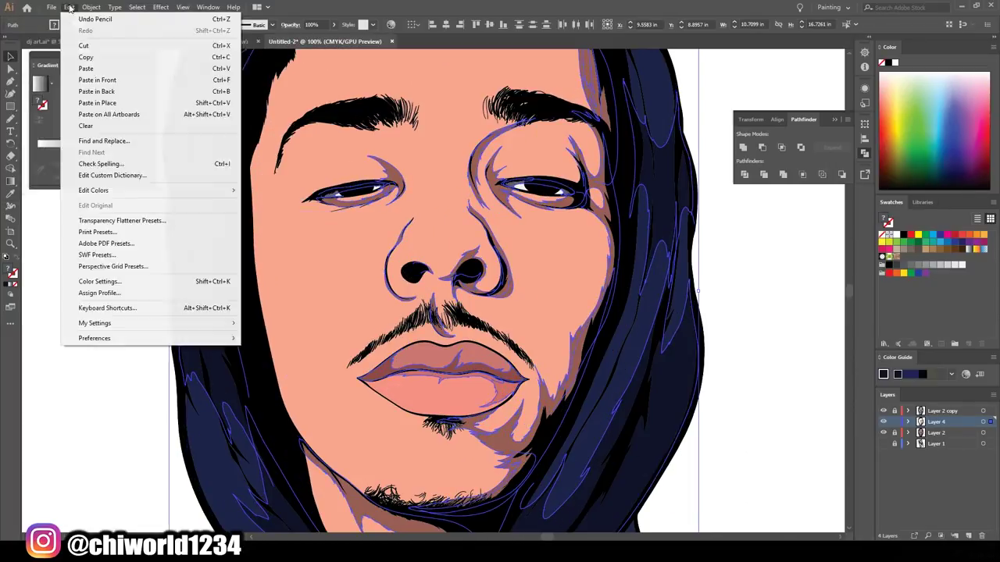
click(383, 248)
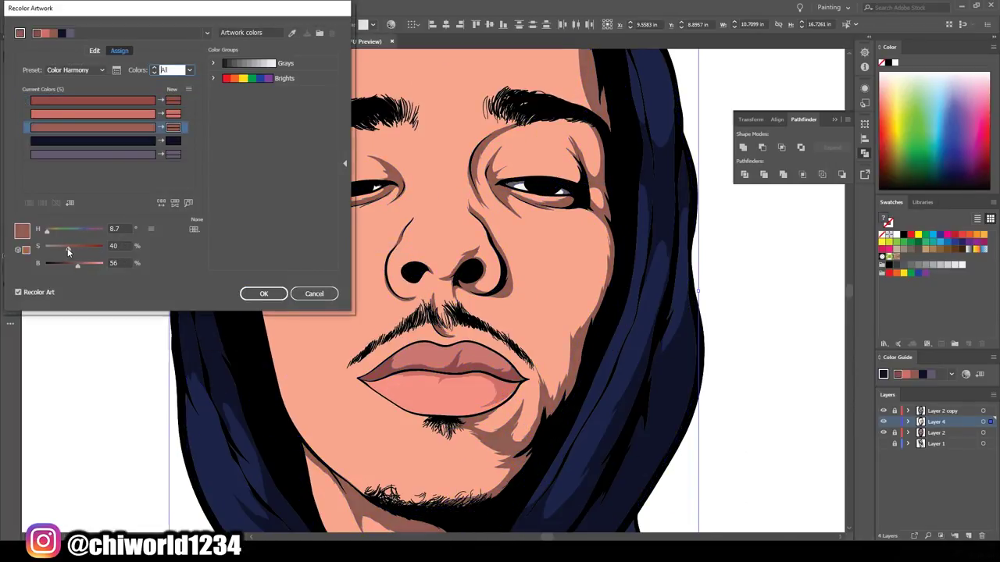
click(86, 100)
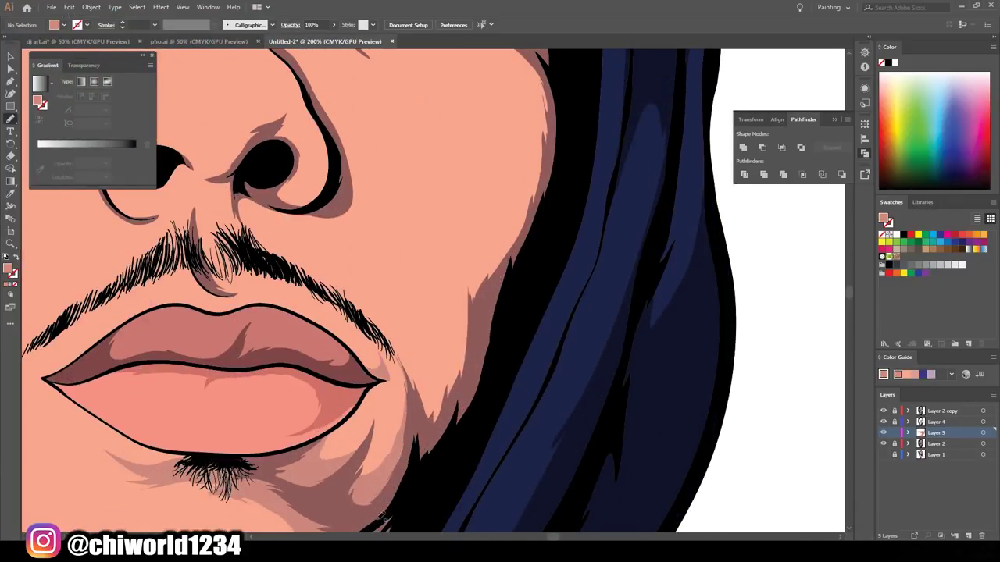
- Draw dark shading along the jaw, beside the nose, and from the inner eye up the brow
drag(416, 473, 378, 297)
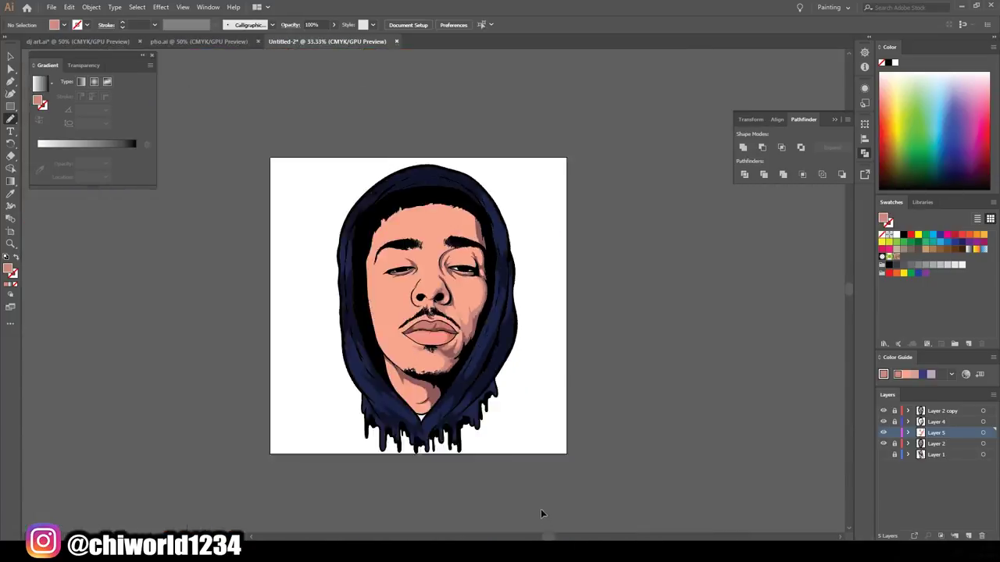
drag(406, 347, 409, 311)
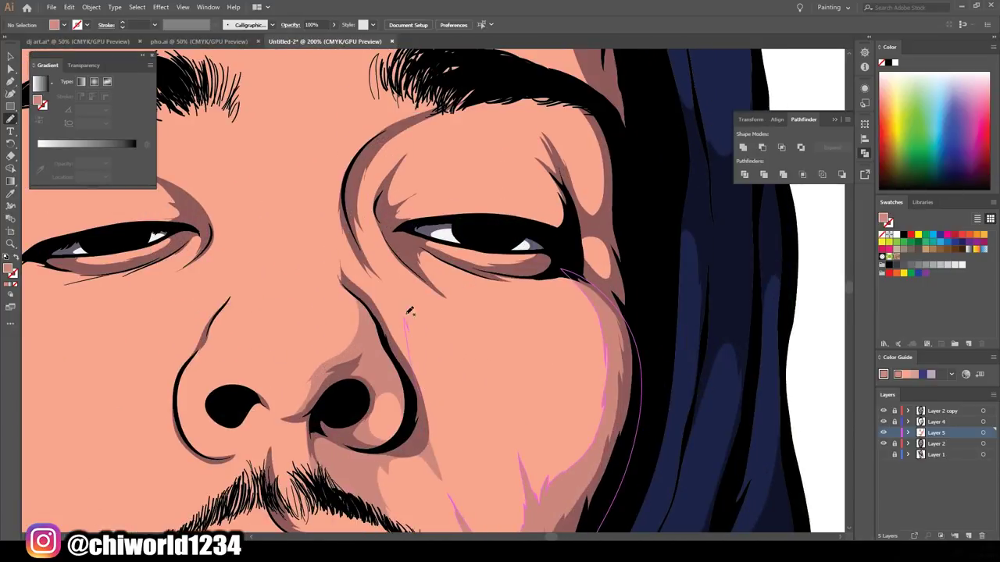
drag(388, 191, 532, 86)
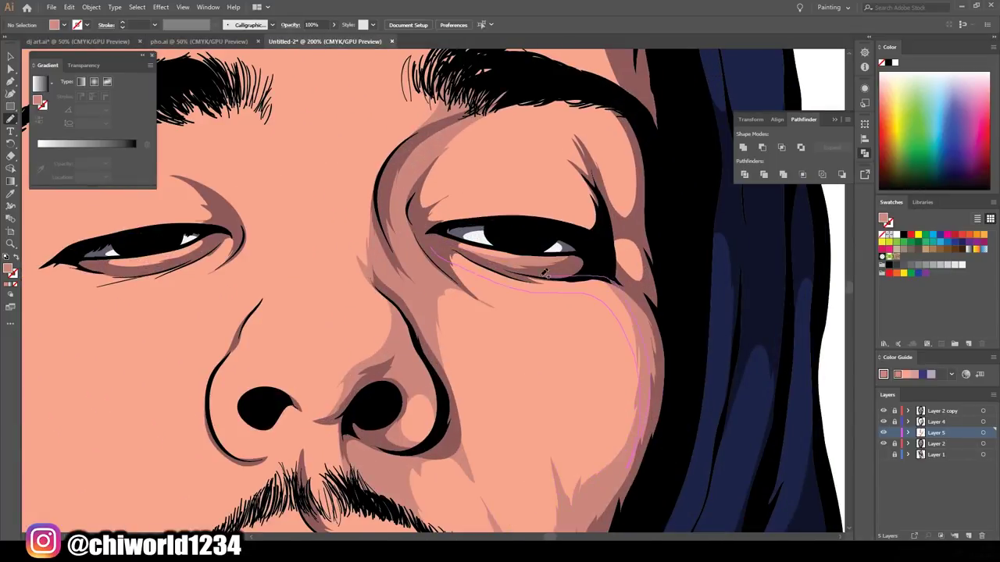
scroll(544, 271, up, 2)
drag(634, 274, 570, 133)
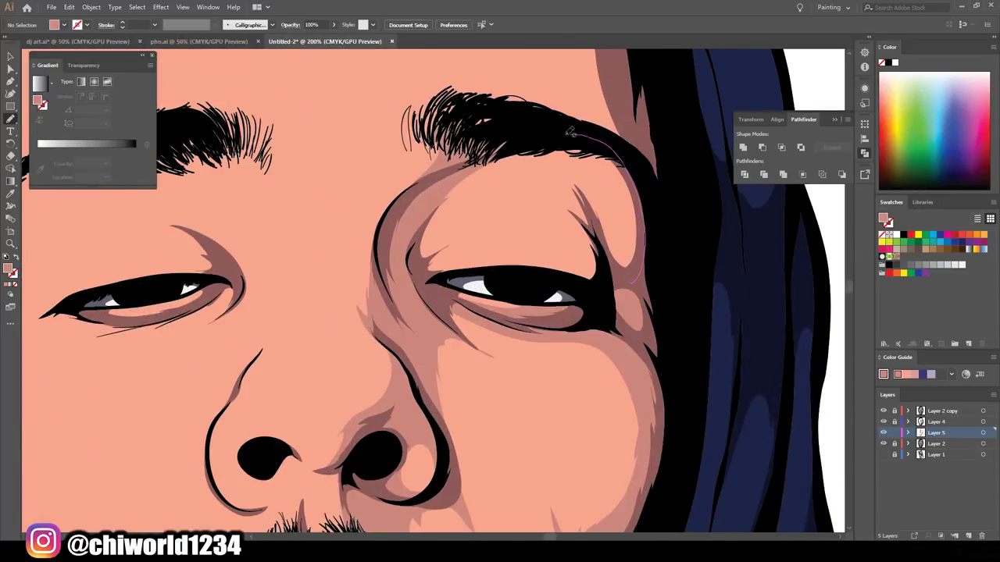
scroll(538, 235, up, 2)
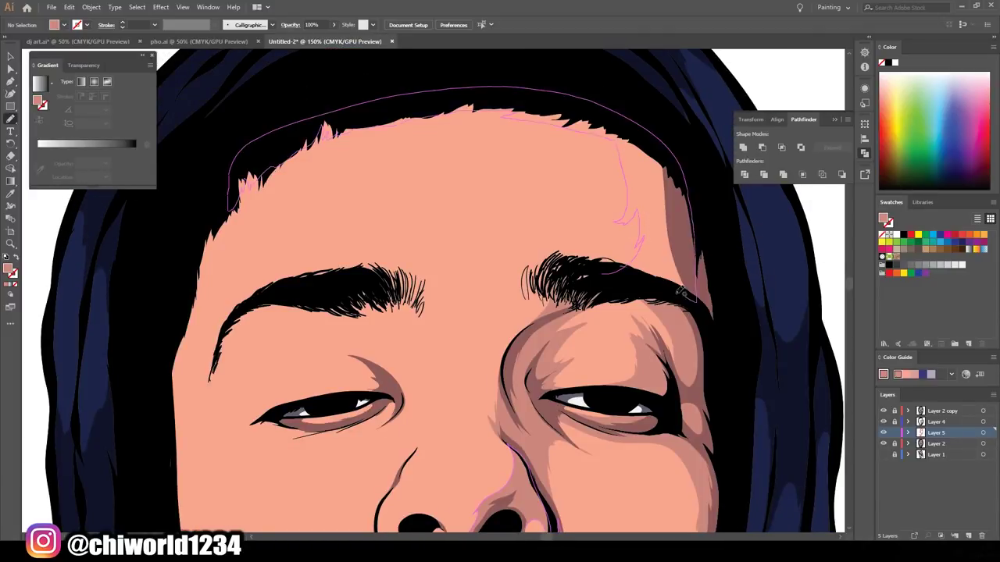
key(ctrl+0)
key(ctrl+1)
key(ctrl+0)
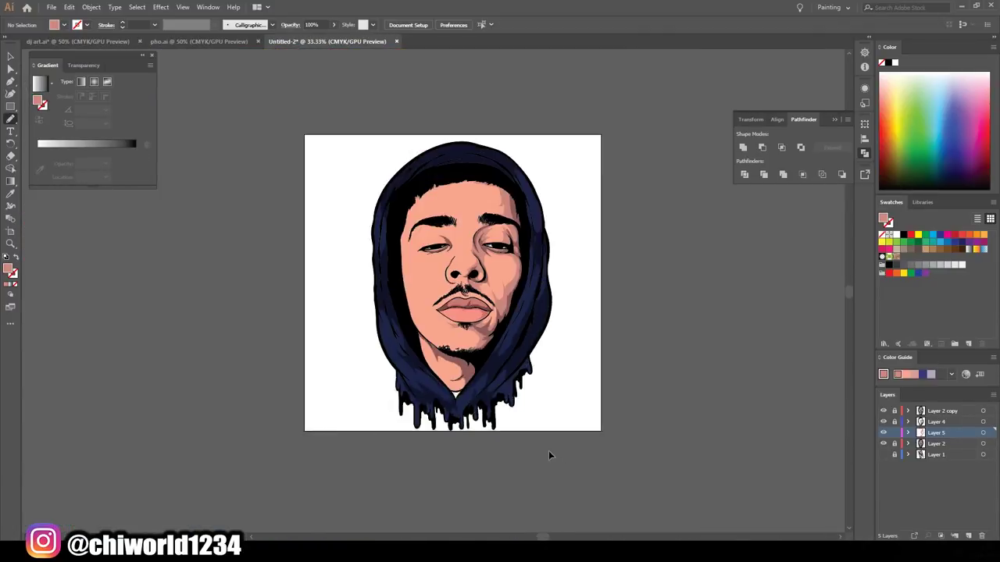
key(ctrl+equal)
key(ctrl+equal)
key(ctrl+equal)
- Add dark hair strokes on the mustache's right side plus shading around the nostril and eye
drag(707, 461, 717, 471)
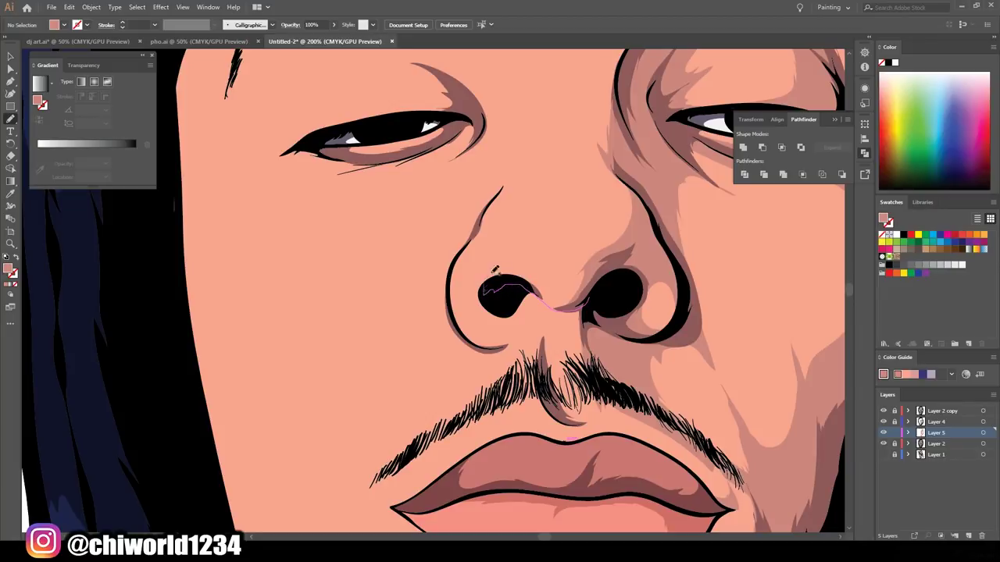
drag(625, 241, 626, 238)
key(ctrl+minus)
scroll(474, 320, up, 4)
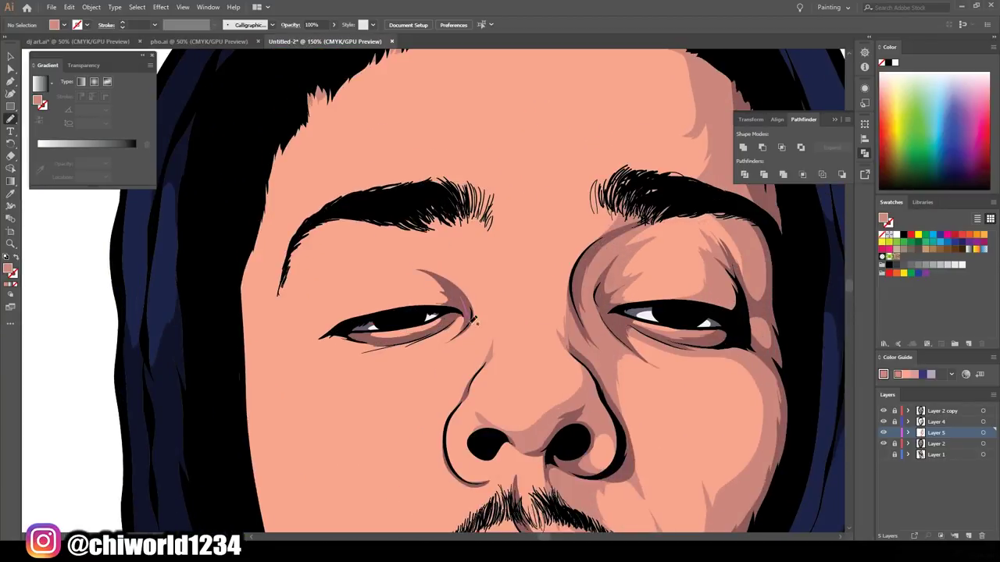
drag(422, 283, 384, 266)
key(ctrl+0)
scroll(500, 406, up, 3)
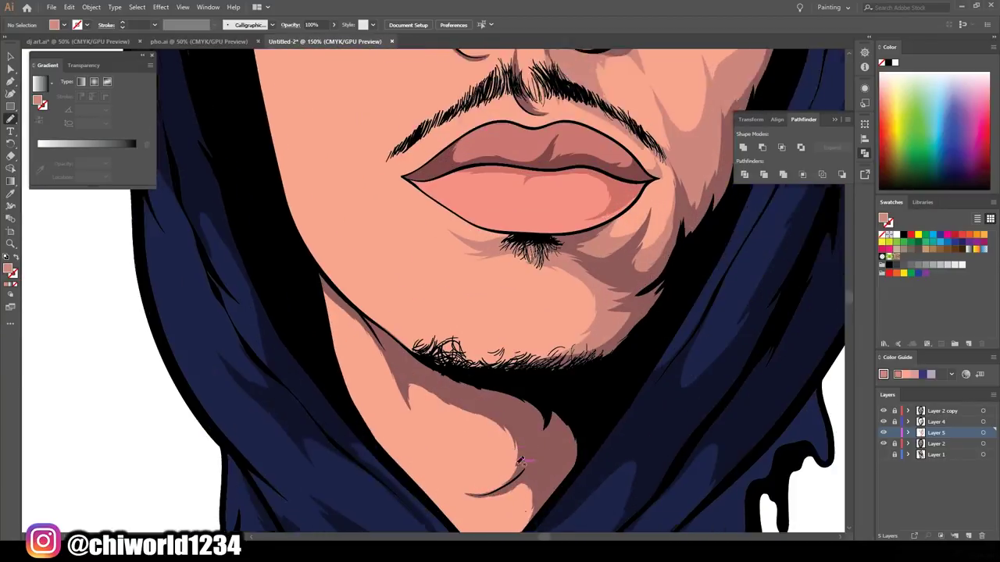
- Shade the chin and jawline with darker strokes, then add a sixth layer
drag(490, 455, 502, 404)
drag(496, 311, 499, 420)
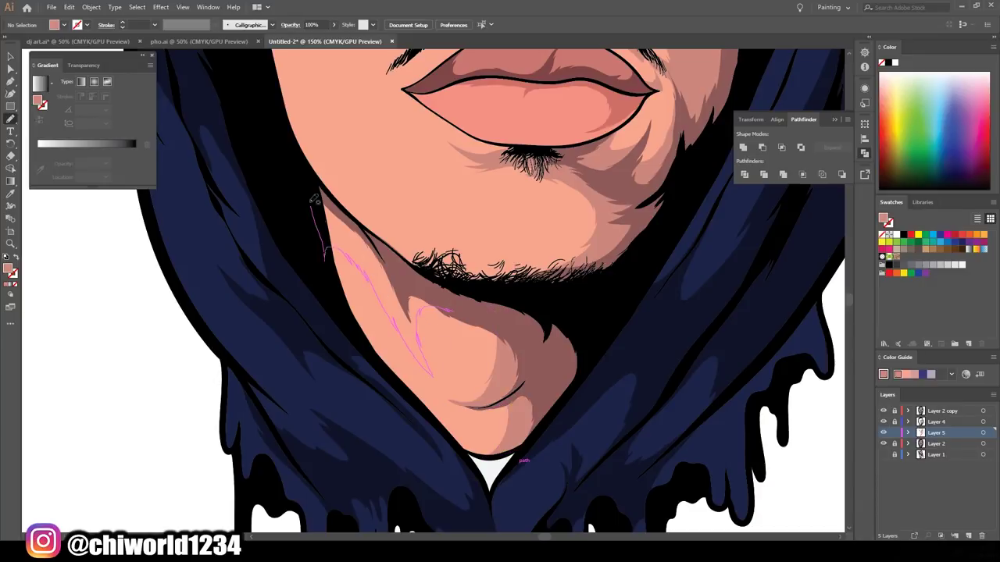
key(ctrl+0)
scroll(453, 312, up, 1)
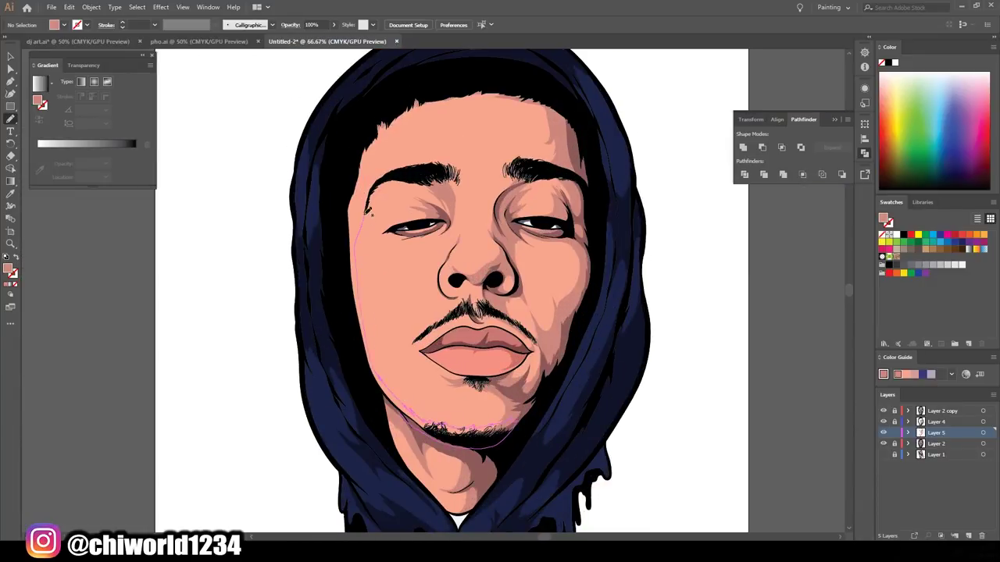
drag(369, 209, 366, 172)
key(ctrl+0)
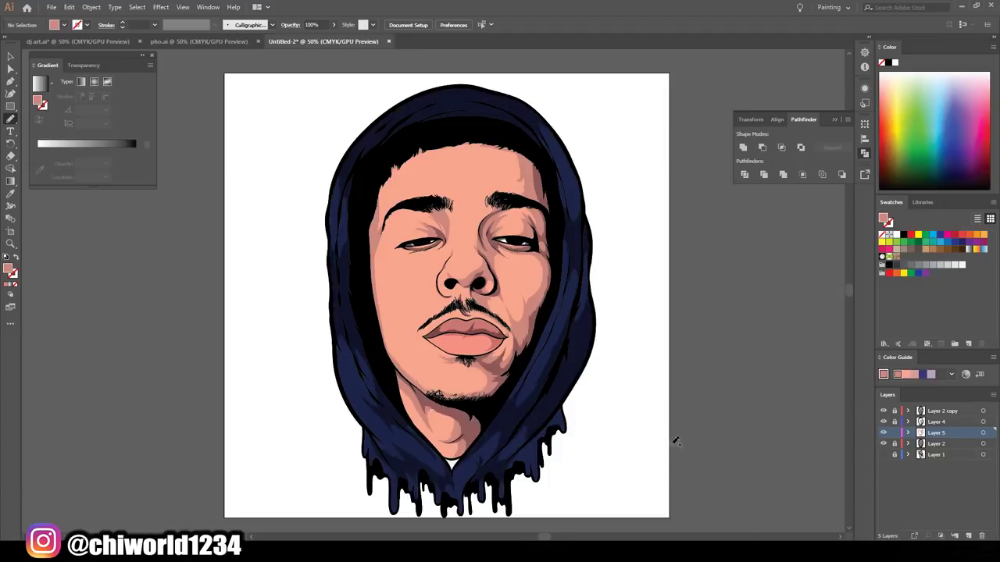
key(ctrl+=)
key(ctrl+=)
key(ctrl+l)
- Set the fill to light peach #FFBDAE for the highlights
double_click(10, 270)
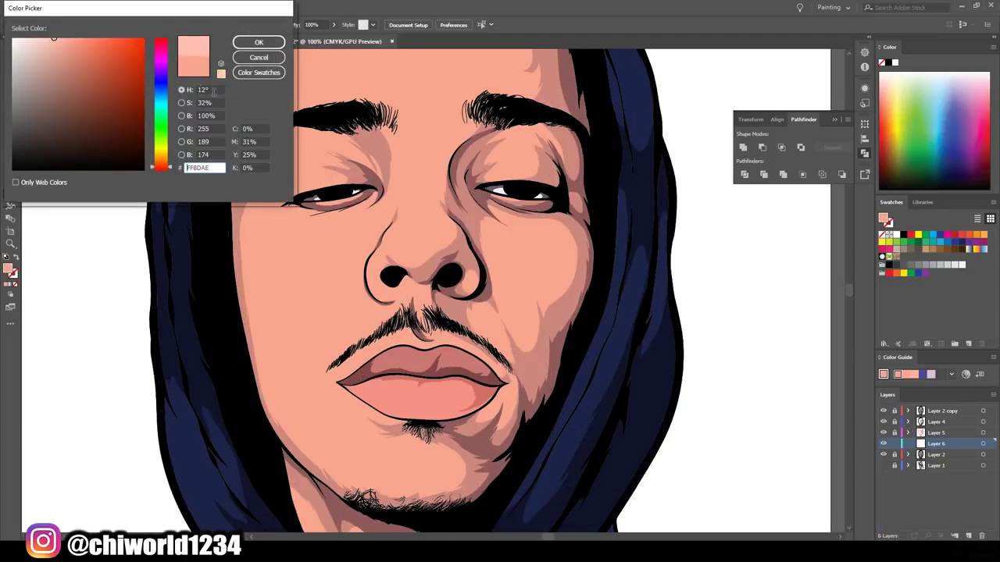
click(258, 42)
key(ctrl+0)
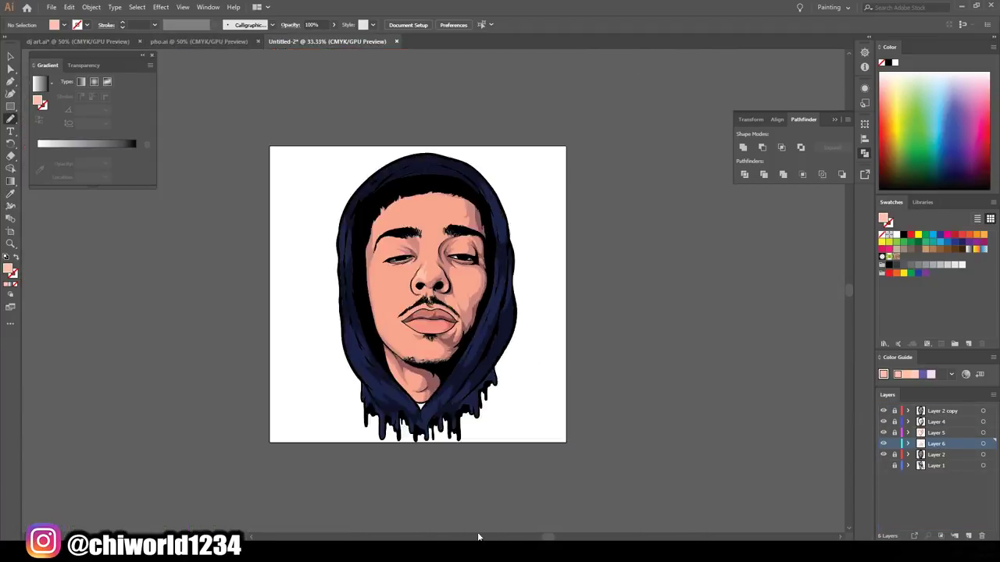
key(ctrl+=)
key(ctrl+=)
scroll(421, 195, down, 1)
scroll(427, 201, down, 3)
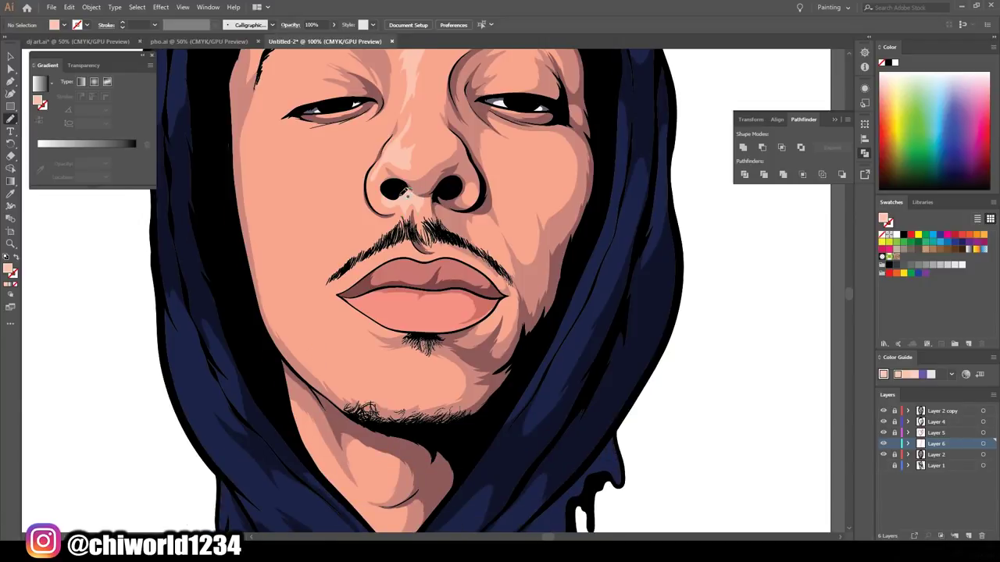
key(ctrl+minus)
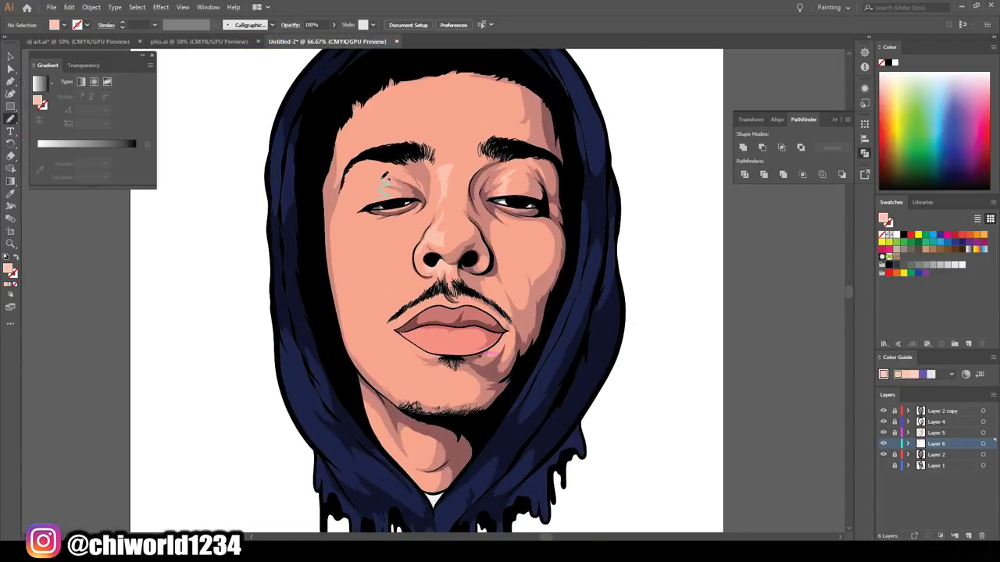
scroll(428, 234, up, 3)
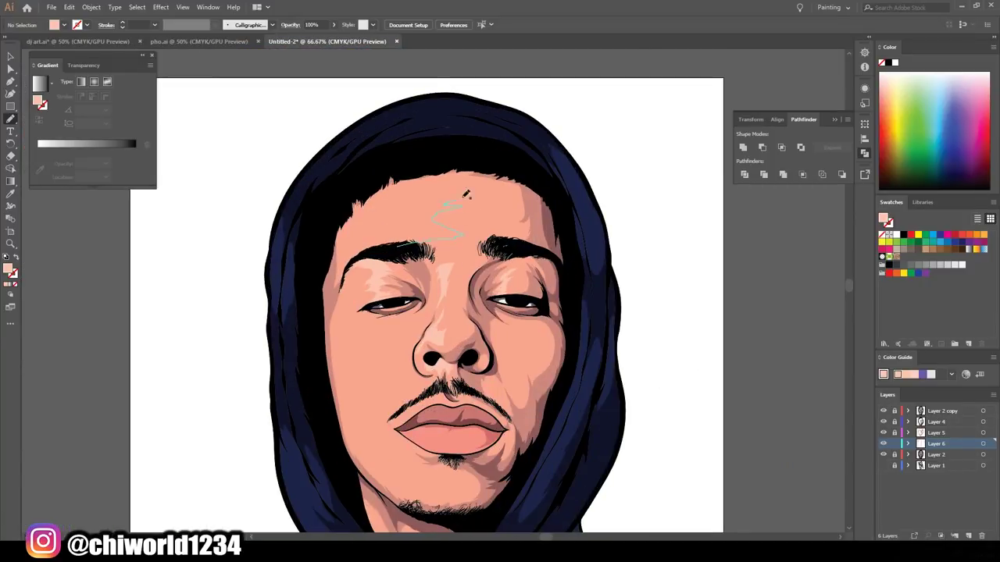
- Paint light peach highlight strokes on the chin, zoomed to 100% on the face
key(ctrl+0)
key(ctrl+1)
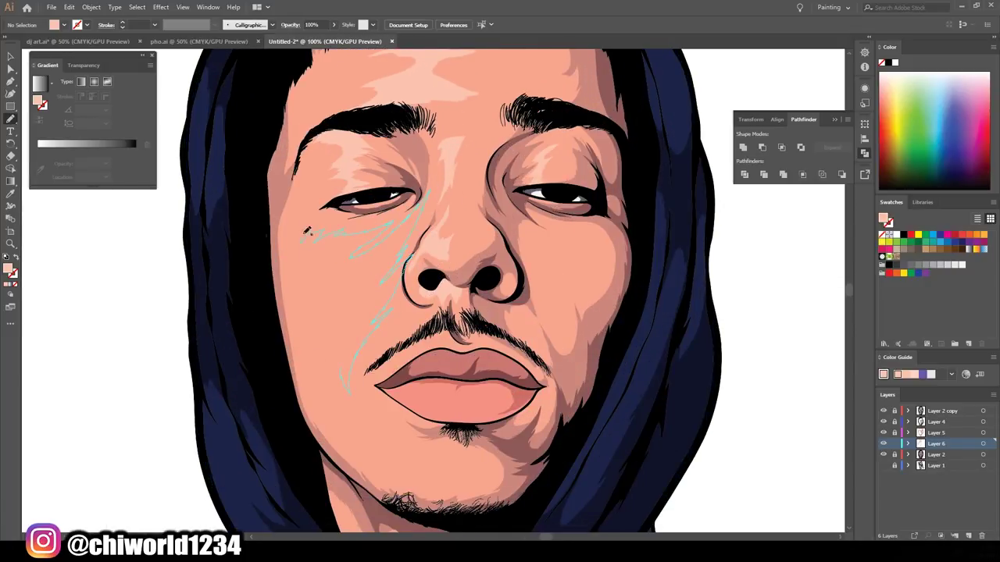
key(ctrl+minus)
key(ctrl+minus)
key(ctrl+minus)
key(ctrl+plus)
key(ctrl+plus)
key(ctrl+plus)
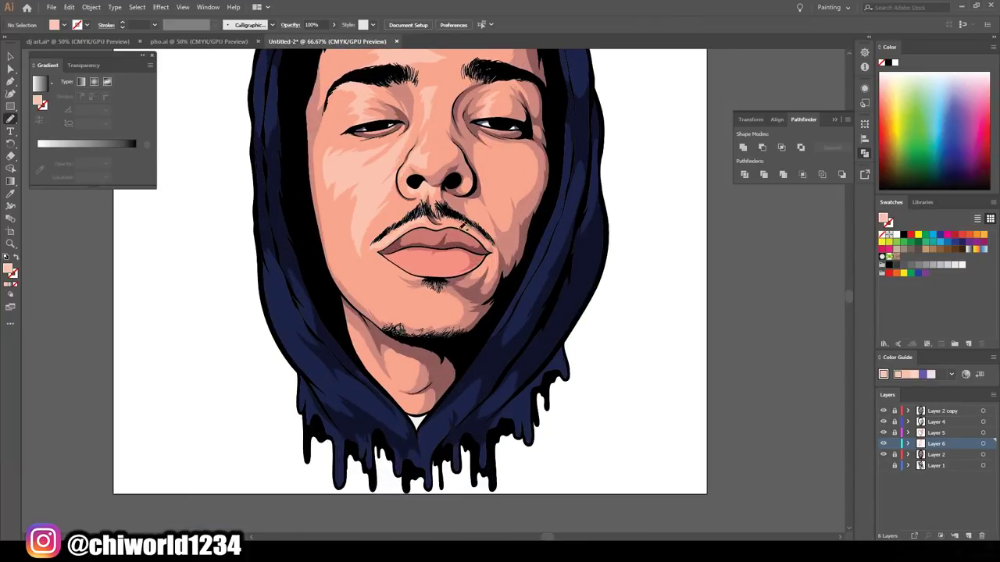
key(ctrl+minus)
key(ctrl+minus)
key(ctrl+1)
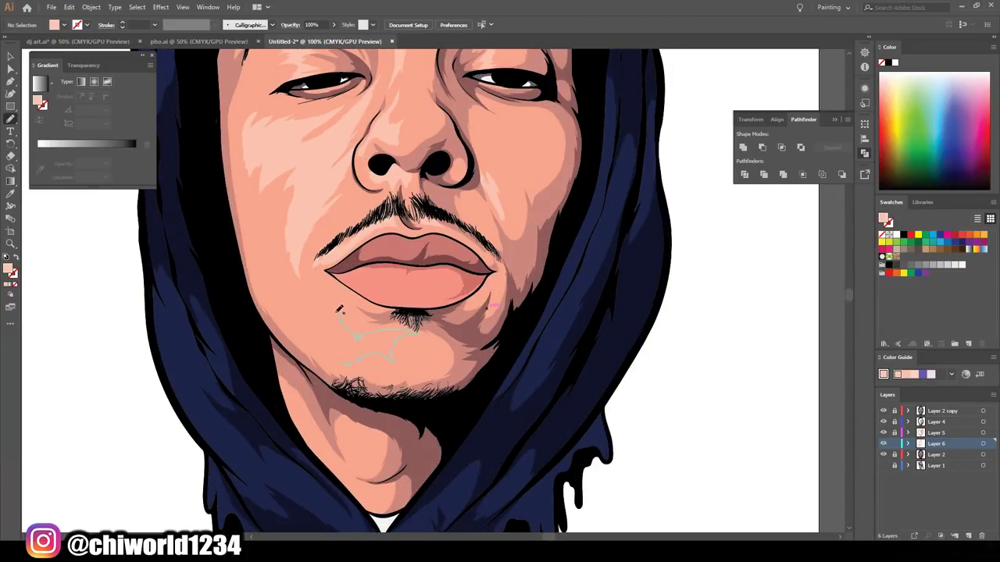
drag(314, 341, 317, 343)
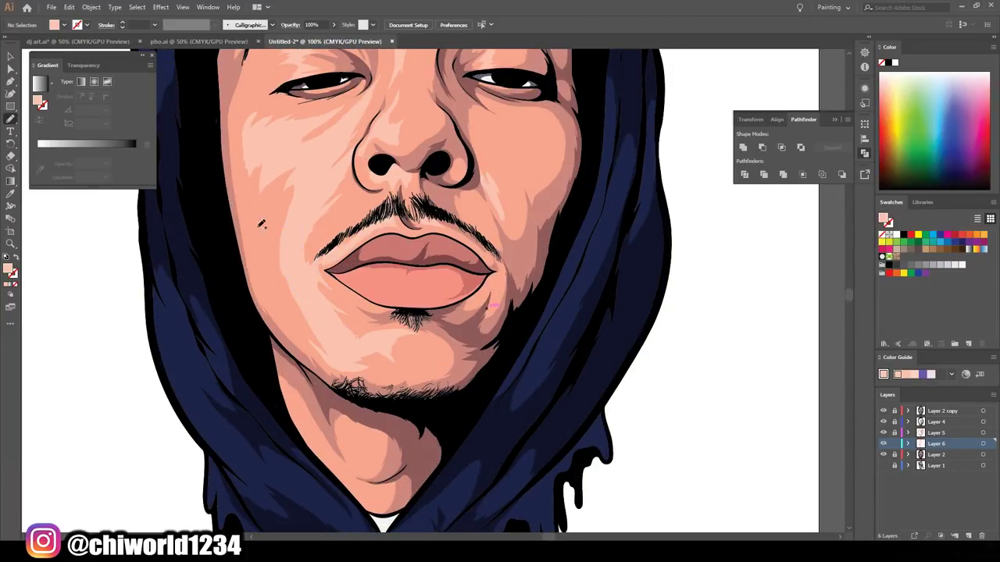
key(ctrl+minus)
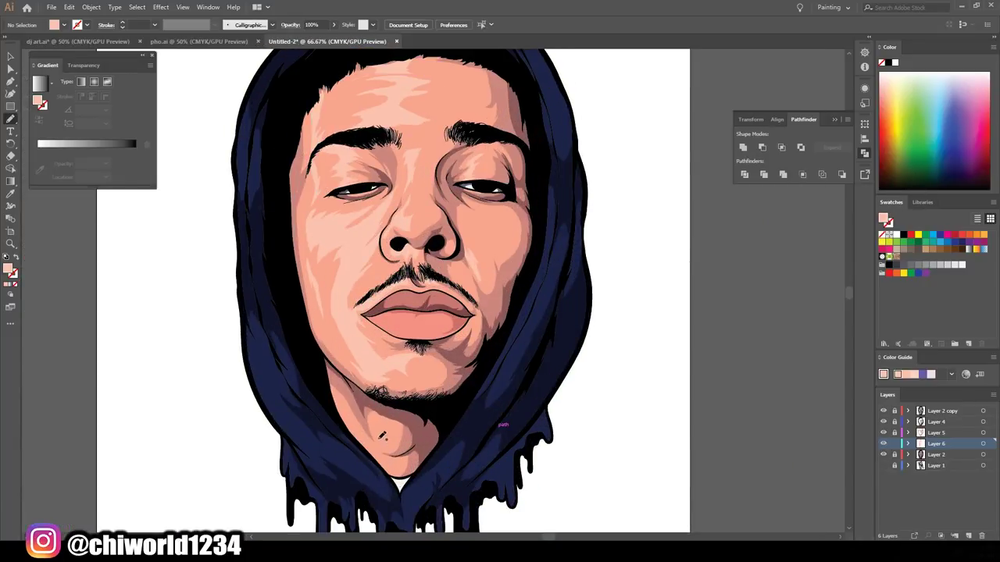
key(ctrl+minus)
key(ctrl+minus)
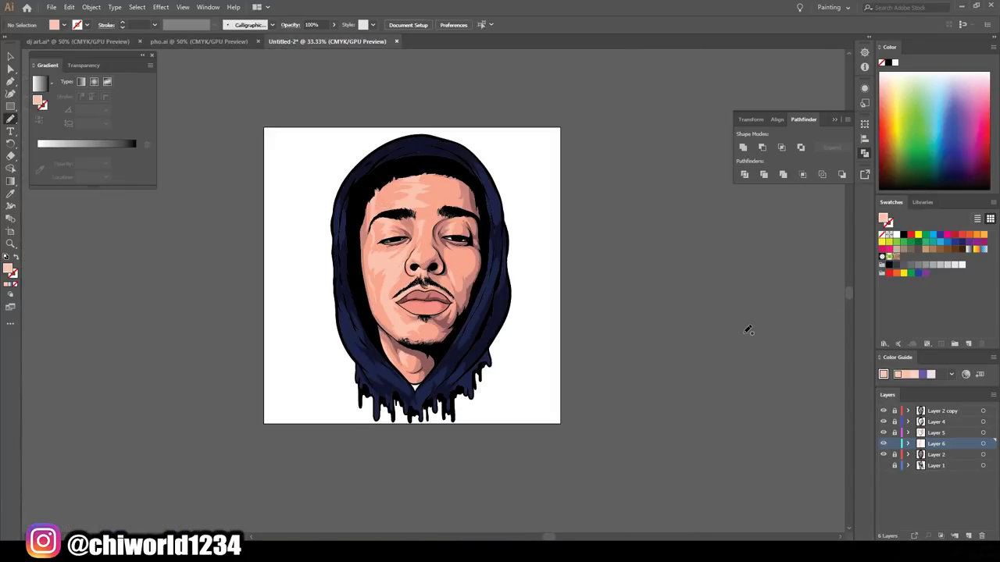
- On a new layer, paint pale pink highlights on the lower and upper lips
click(954, 536)
key(ctrl+plus)
key(ctrl+plus)
key(ctrl+plus)
key(ctrl+plus)
key(ctrl+plus)
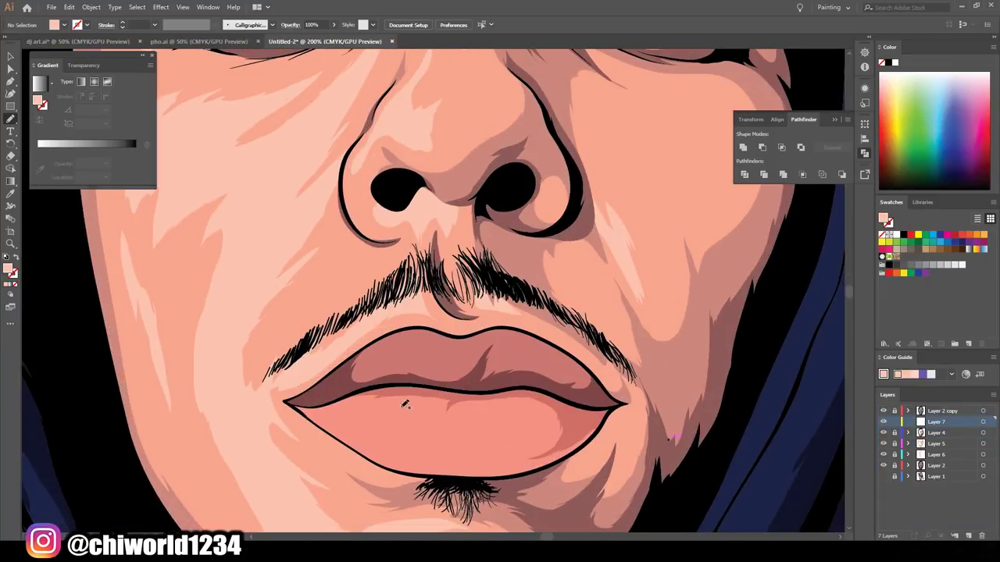
double_click(10, 270)
click(259, 43)
mouse_move(367, 426)
mouse_down()
mouse_move(457, 414)
mouse_move(492, 424)
mouse_up()
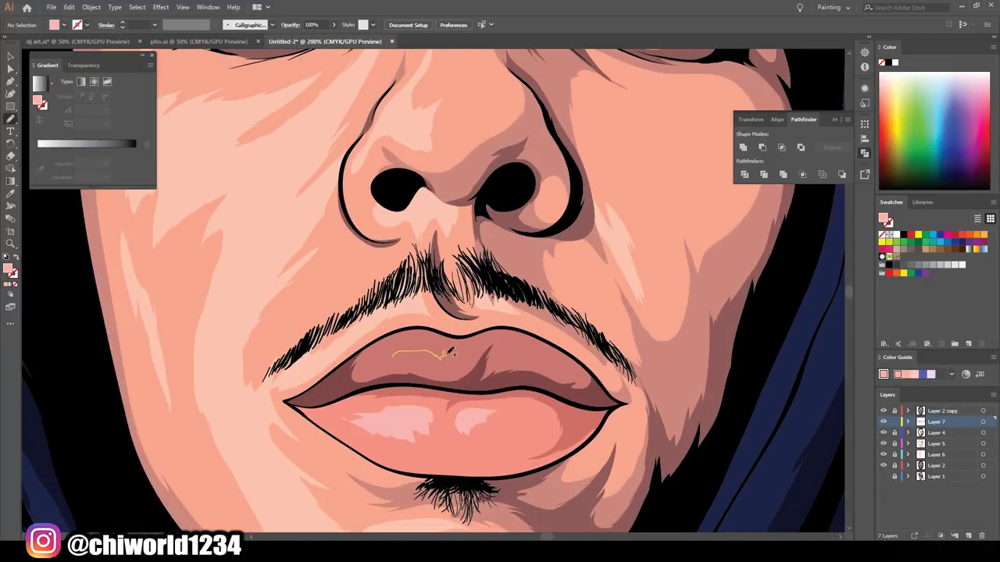
drag(453, 346, 369, 355)
key(ctrl+minus)
key(ctrl+minus)
key(ctrl+minus)
key(ctrl+minus)
key(ctrl+minus)
key(ctrl+plus)
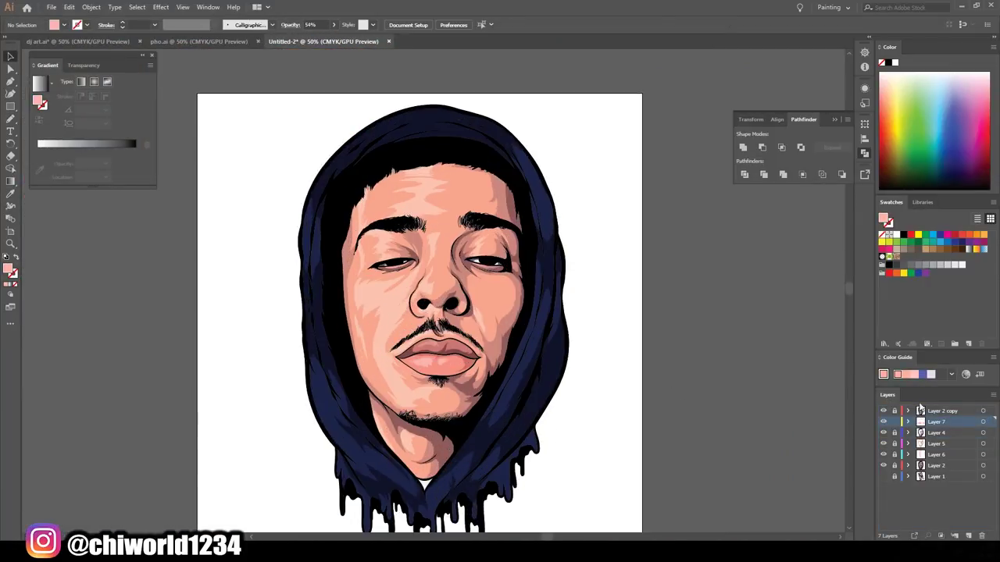
- Add another layer and set a dark brown fill for the irises
click(955, 536)
key(ctrl+plus)
key(ctrl+plus)
key(ctrl+plus)
double_click(10, 269)
click(92, 137)
click(259, 43)
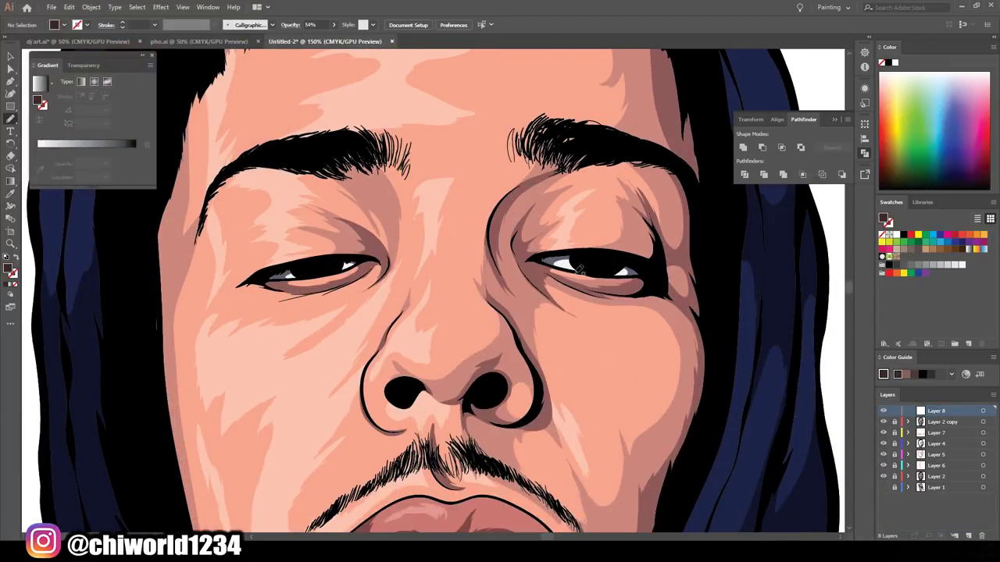
key(ctrl+0)
- Set a white fill for the eye catchlights, then select the face shading artwork
key(ctrl+plus)
key(ctrl+plus)
key(ctrl+plus)
double_click(10, 270)
click(261, 40)
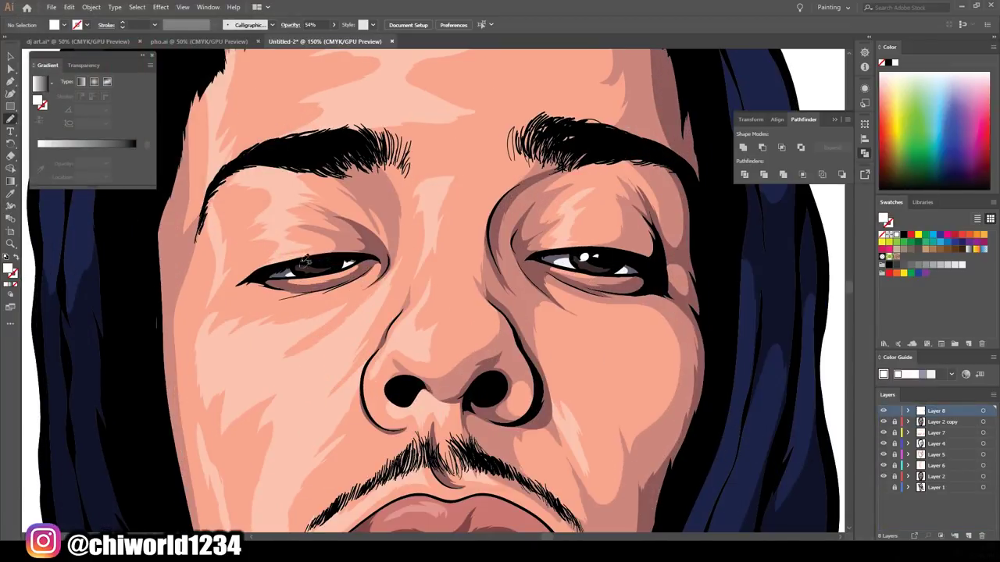
key(ctrl+0)
key(v)
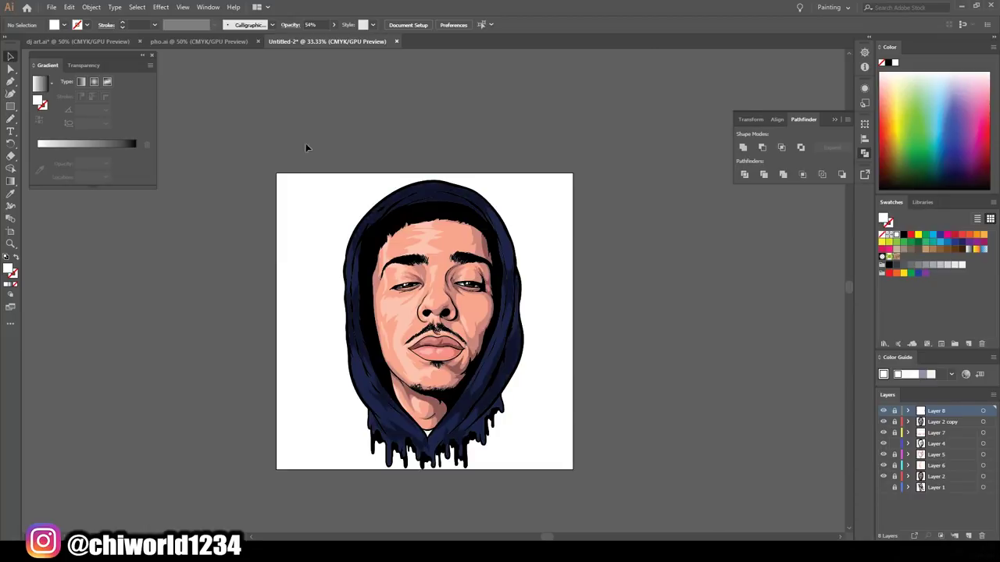
click(316, 156)
key(ctrl+plus)
click(69, 7)
- Deepen the Layer 4 shading colours in Recolor Artwork, one becoming dark plum (H 342, S 40, B 35)
click(280, 190)
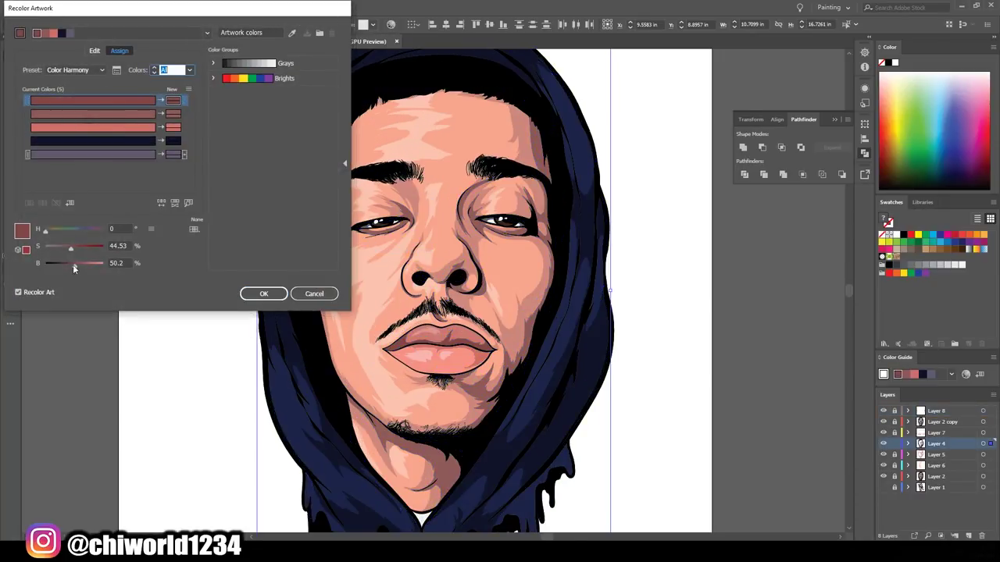
mouse_move(73, 250)
mouse_down()
mouse_move(70, 267)
mouse_move(68, 248)
mouse_move(100, 232)
mouse_up()
click(93, 115)
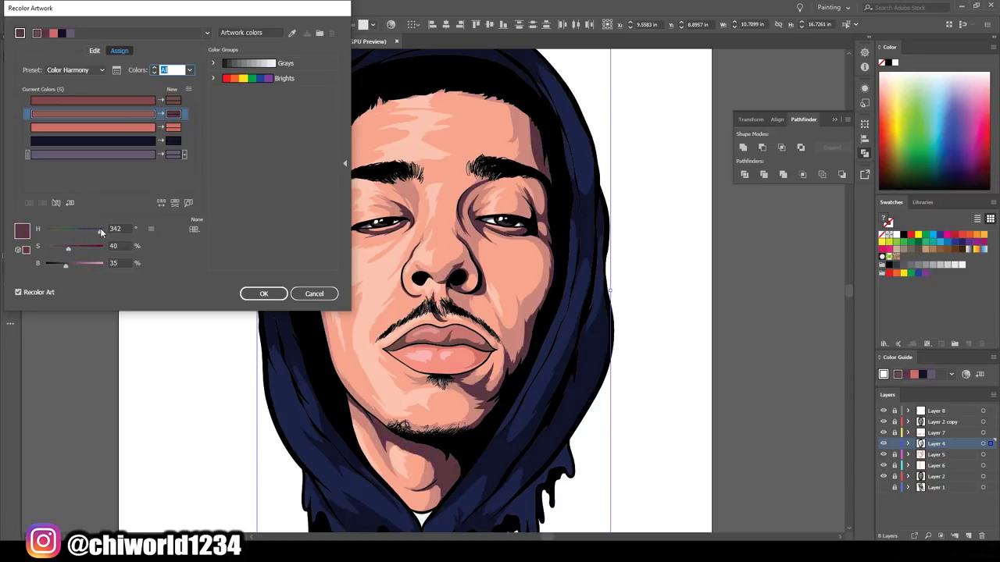
click(127, 129)
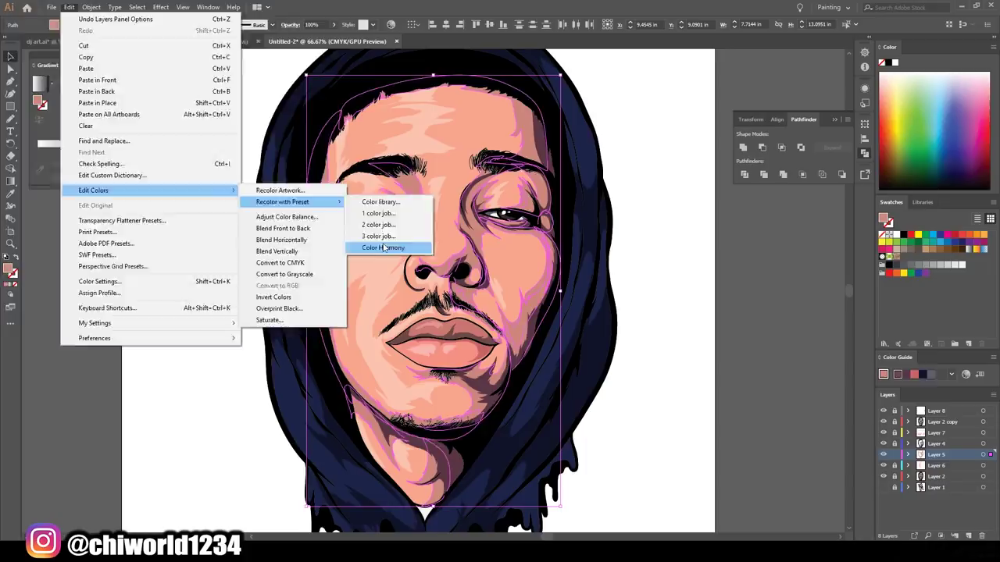
- On new top Layer 9, define a black-to-grey gradient with its grey middle stop nudged left
click(384, 247)
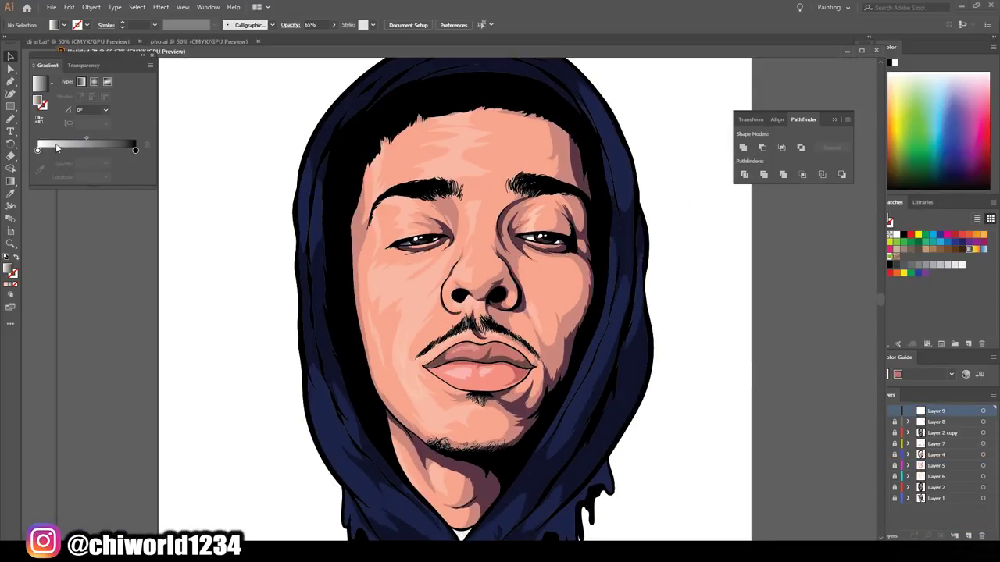
drag(89, 150, 83, 150)
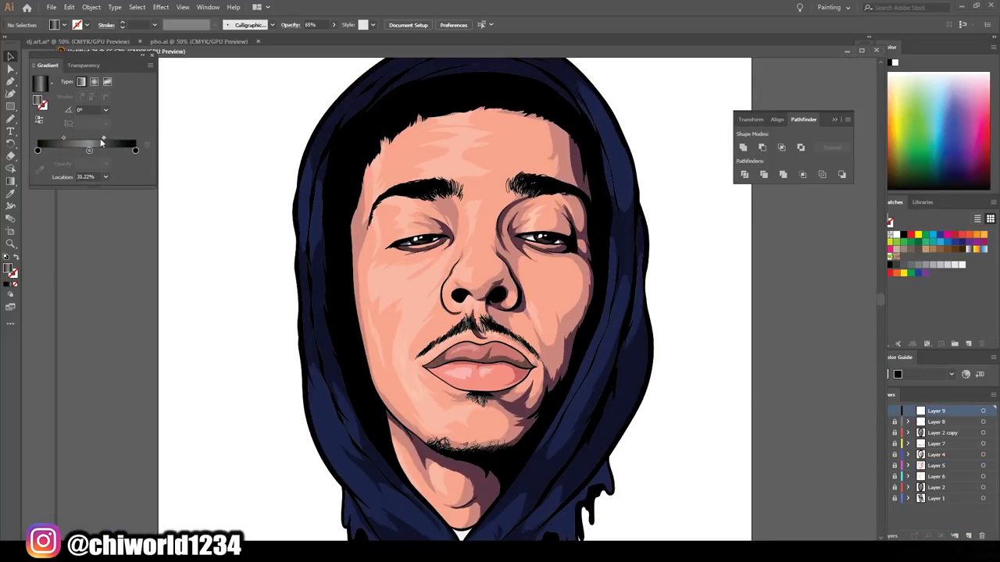
double_click(84, 149)
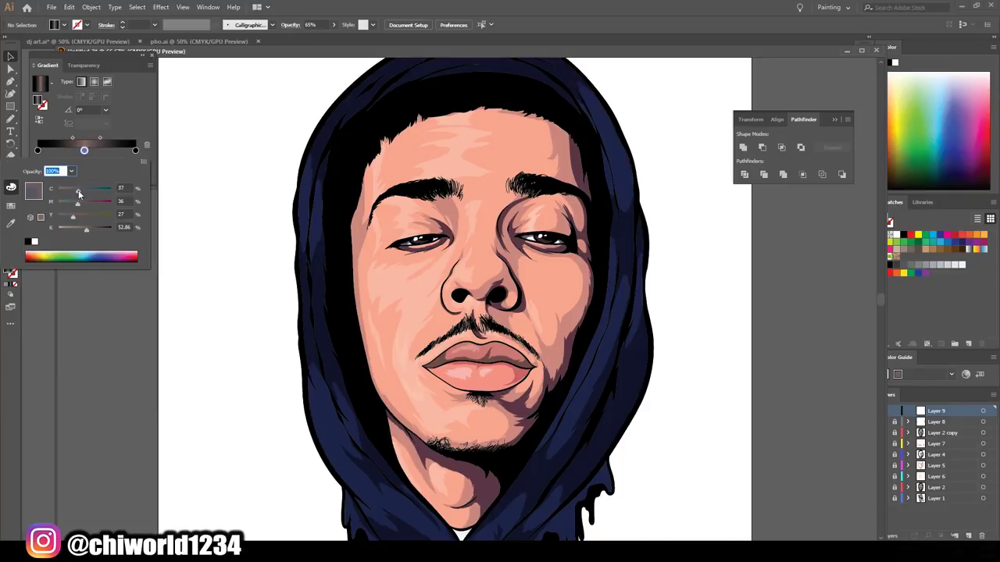
key(Escape)
key(b)
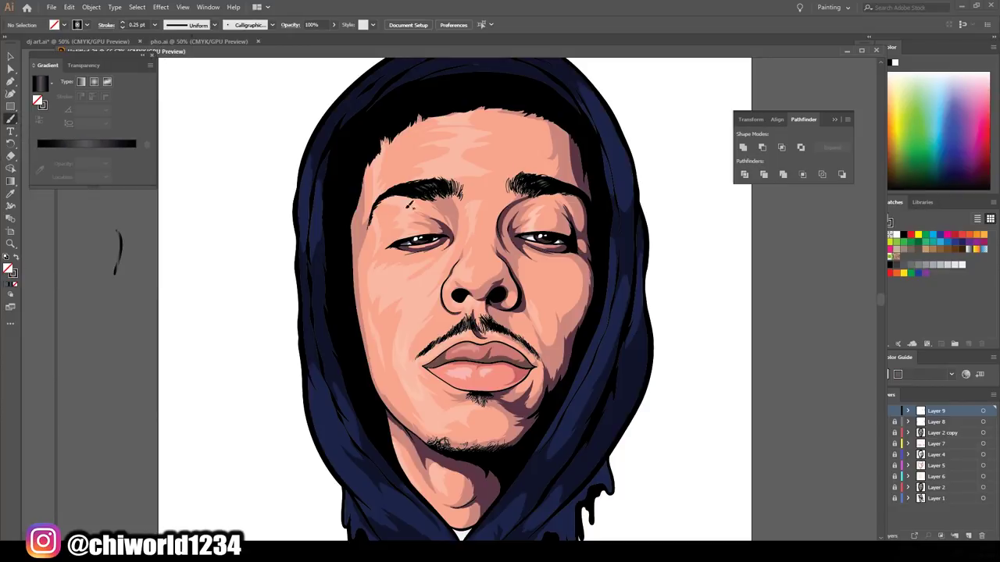